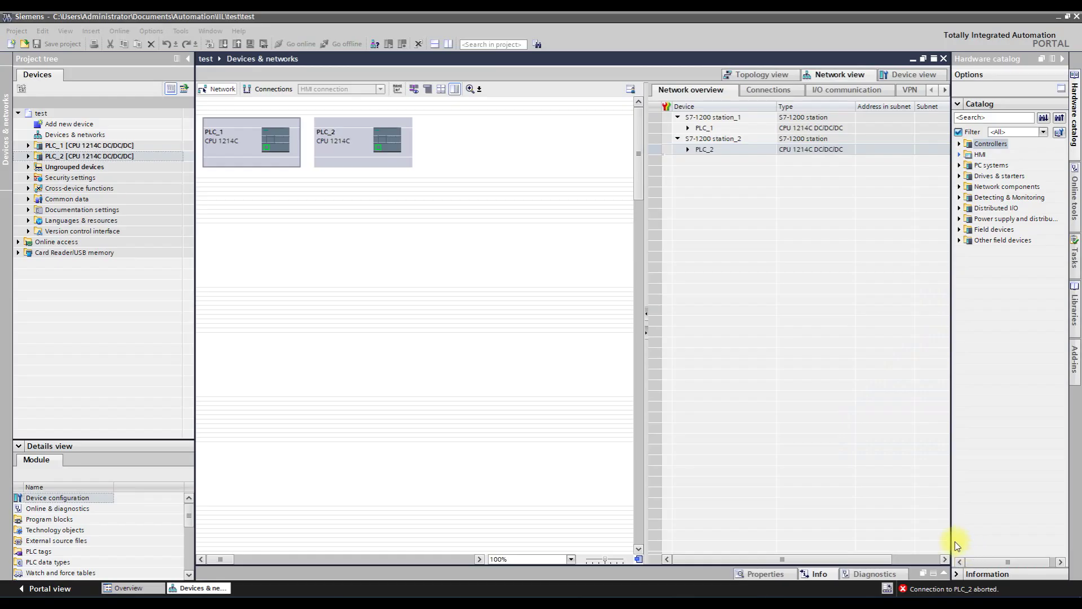
# Read test1's Ewon LAN address 192.168.0.15 from its eCatcher Properties, then minimize eCatcher.
pyautogui.click(131, 593)
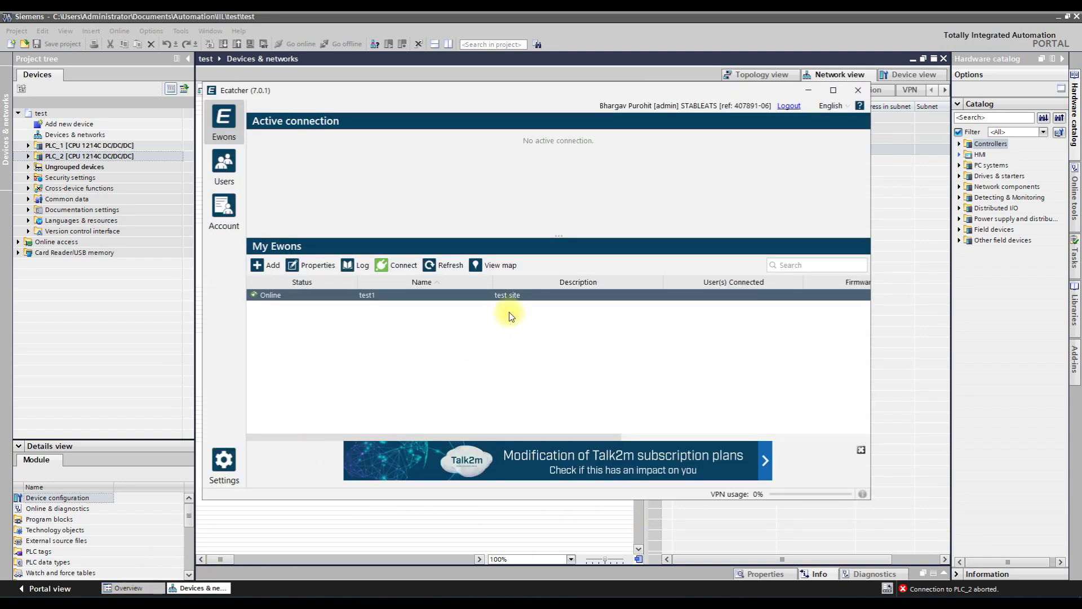
pyautogui.click(321, 266)
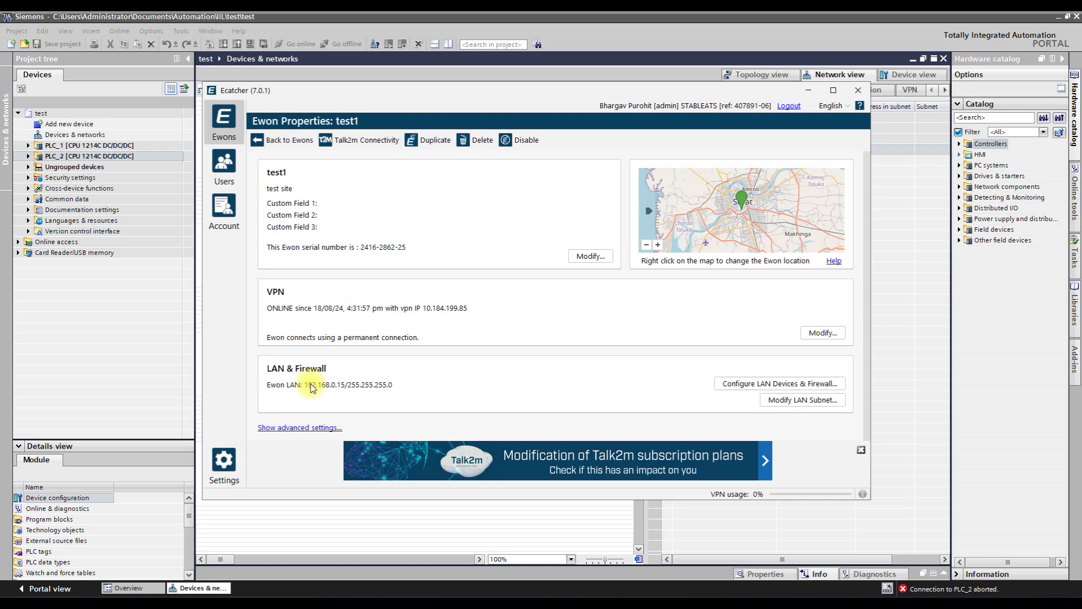
pyautogui.moveTo(308, 387); pyautogui.dragTo(392, 390)
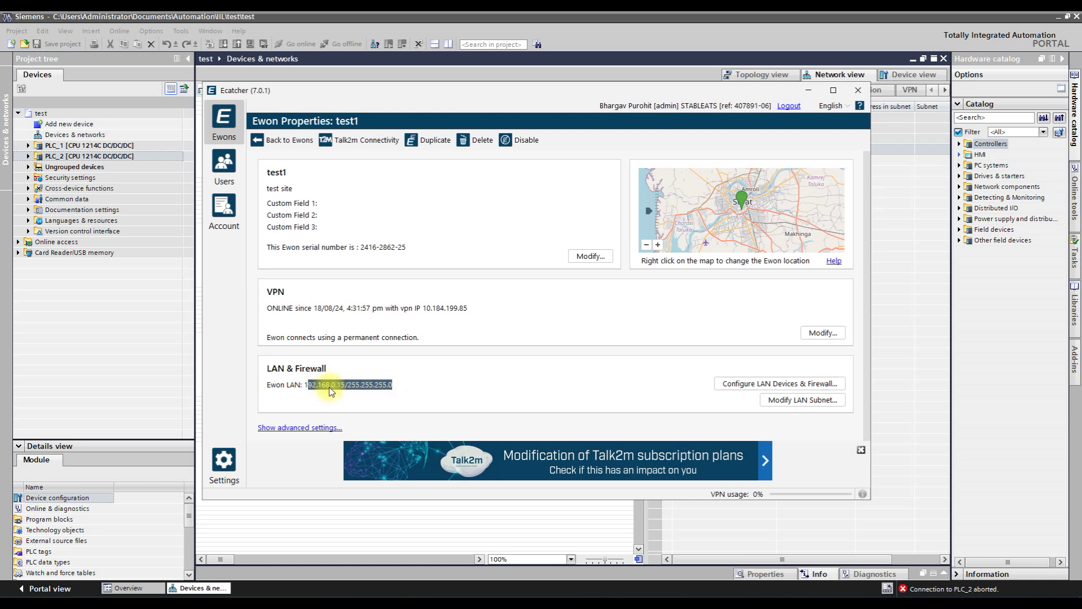
pyautogui.moveTo(305, 389); pyautogui.dragTo(375, 391)
pyautogui.click(810, 91)
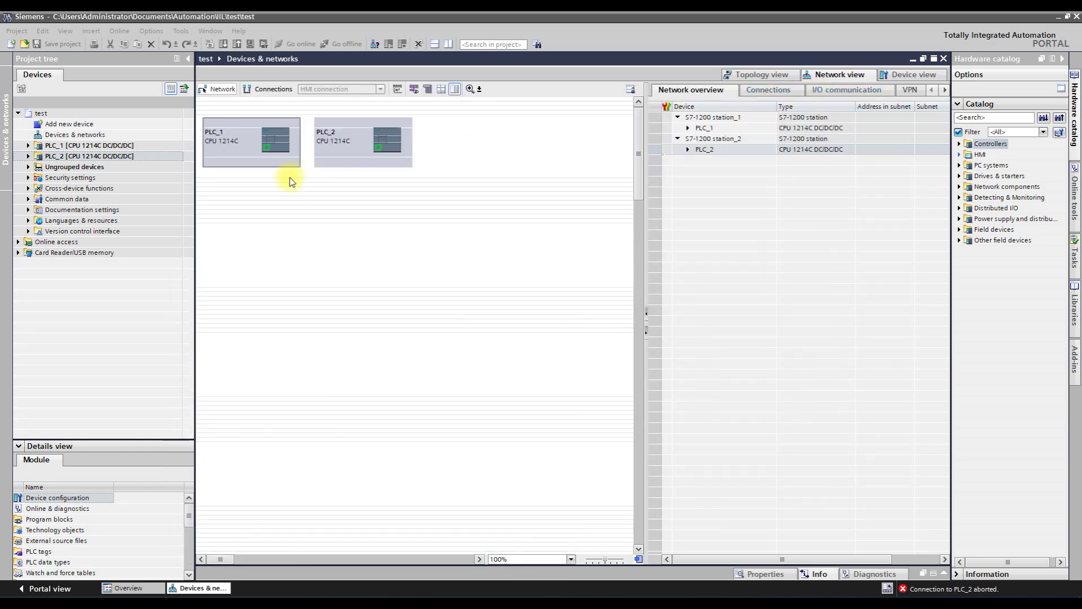
# Expand the Inspector's Properties and select PLC_2's PROFINET interface, showing IP 192.168.0.2, mask 255.255.255.0.
pyautogui.click(105, 145)
pyautogui.click(108, 156)
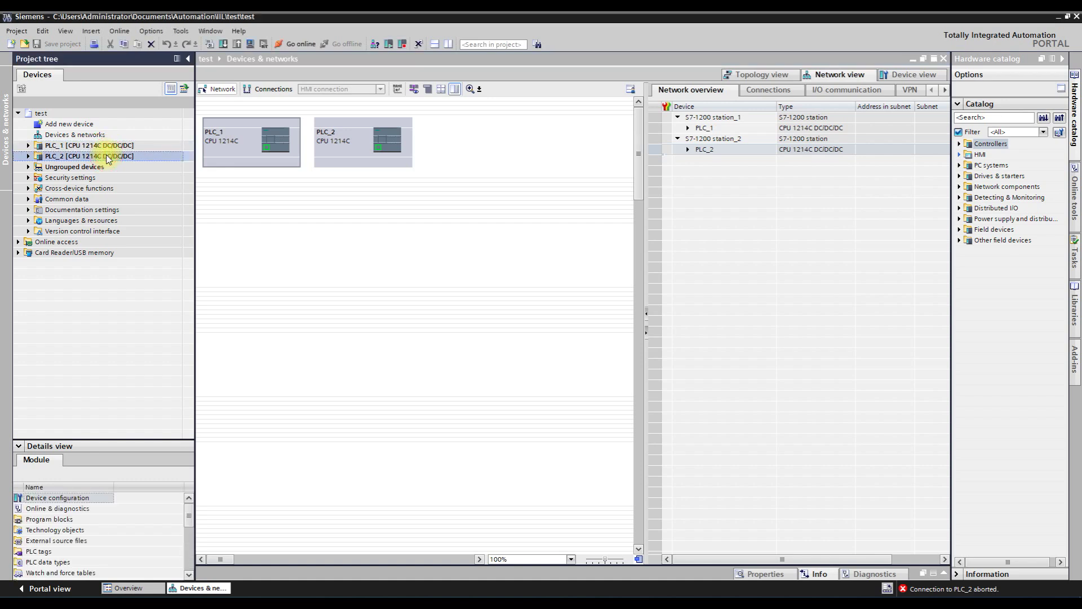
pyautogui.click(269, 148)
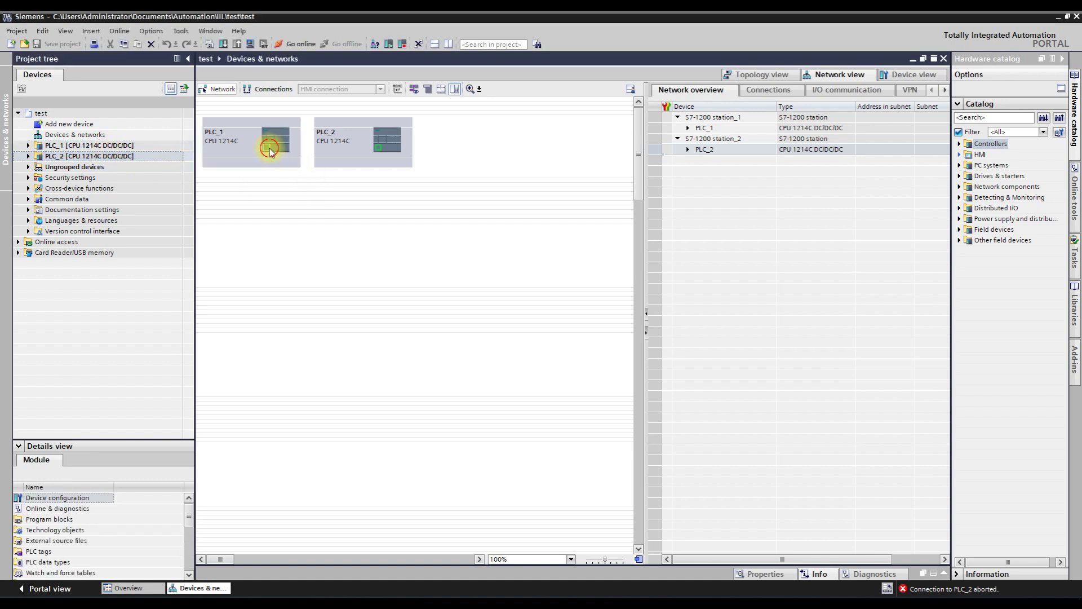
pyautogui.click(945, 573)
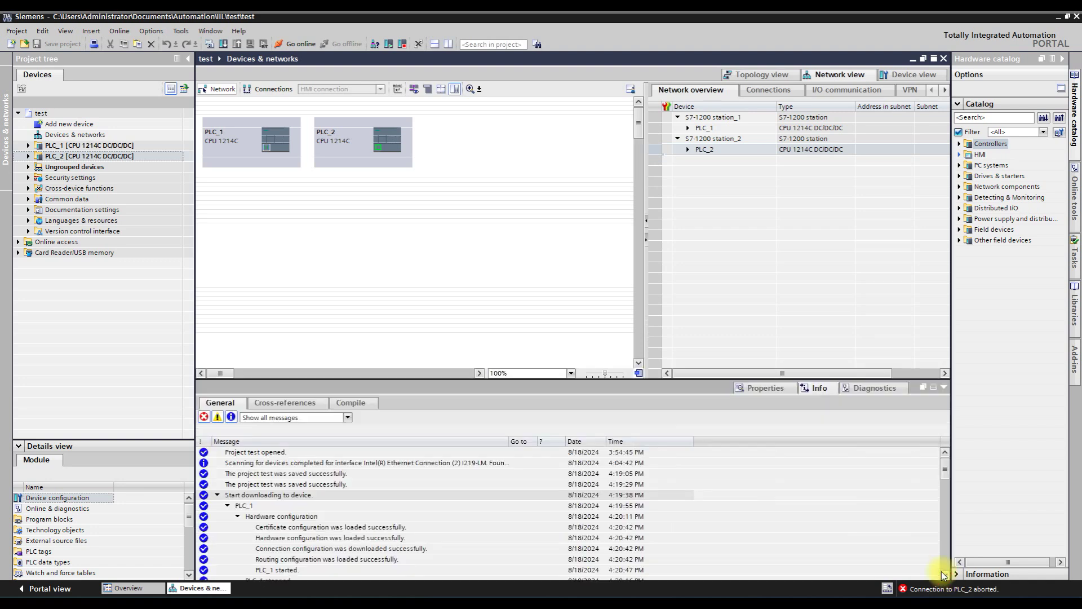
pyautogui.click(757, 389)
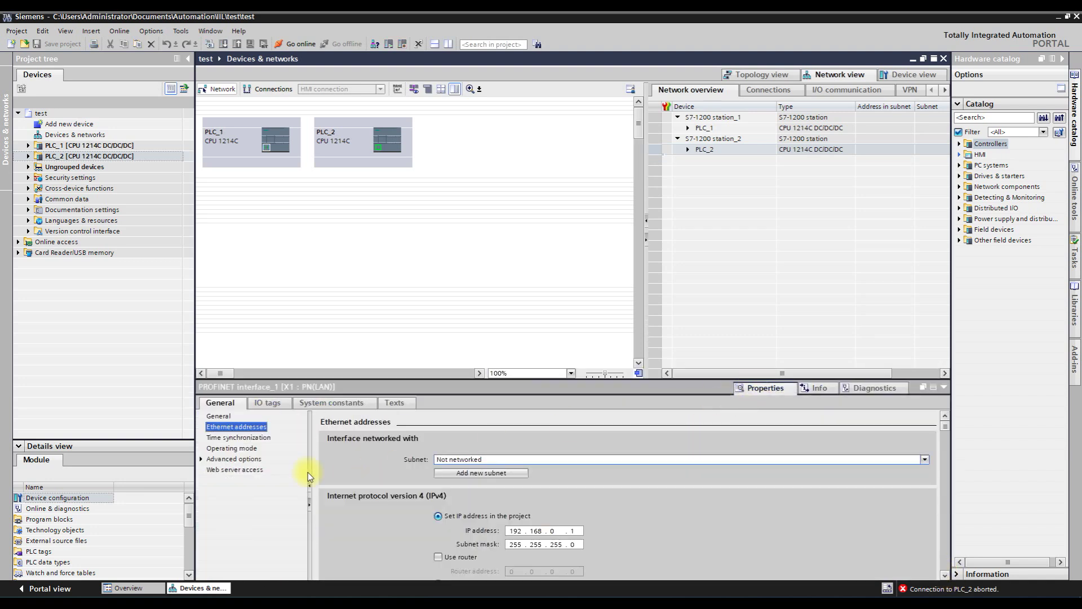
pyautogui.click(374, 155)
pyautogui.click(377, 147)
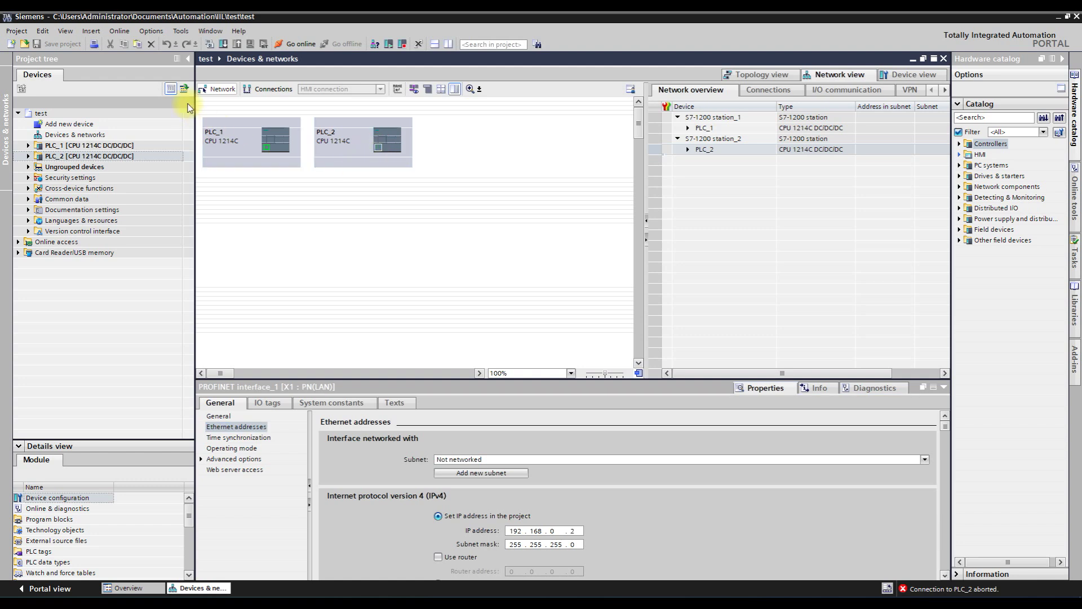
pyautogui.click(121, 32)
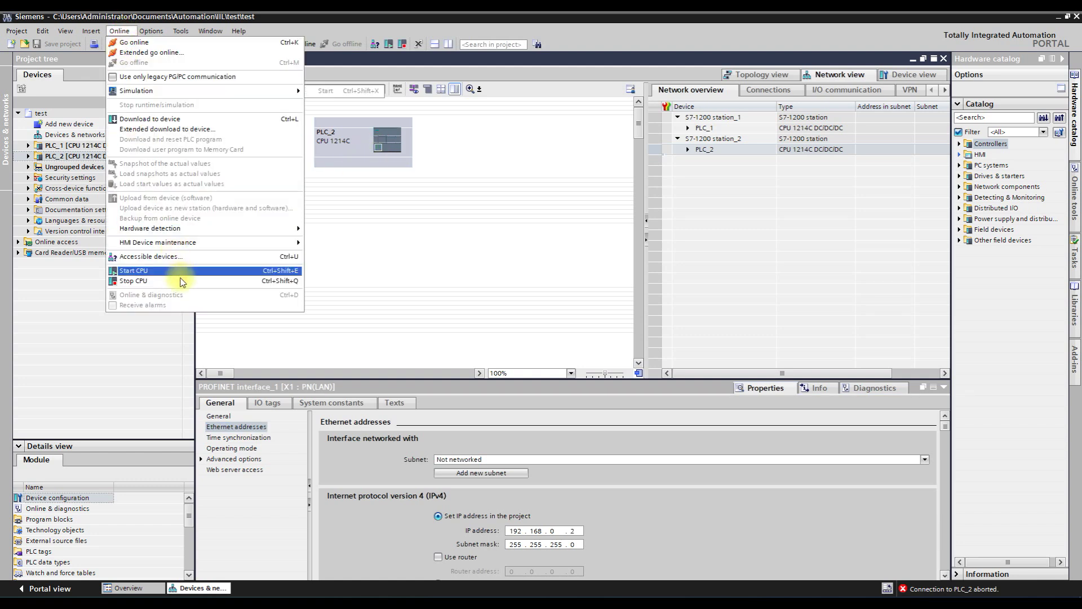
pyautogui.click(182, 258)
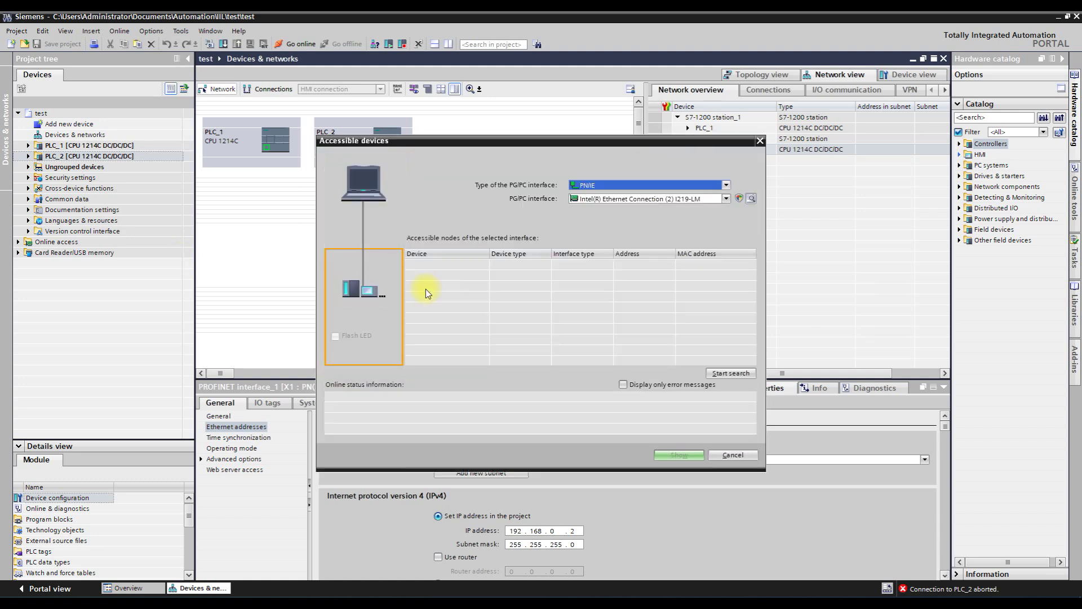
pyautogui.click(732, 374)
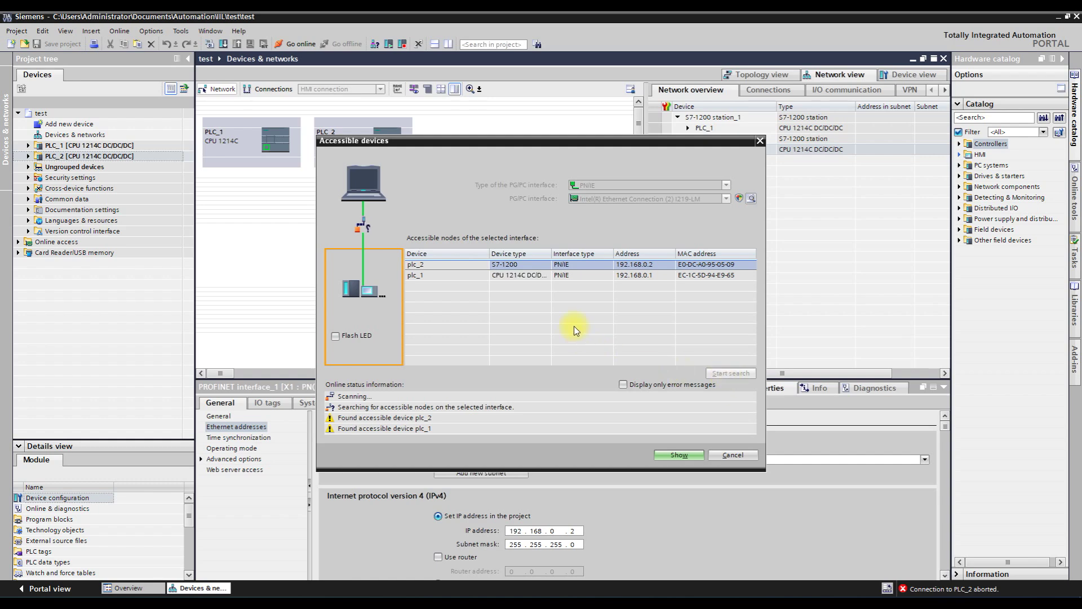
pyautogui.click(531, 276)
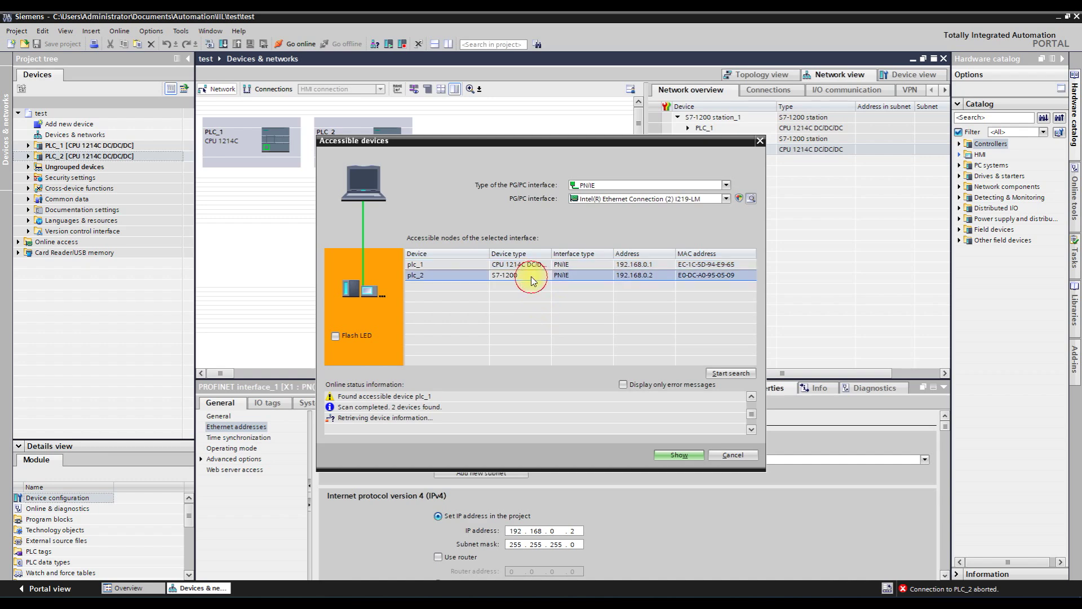
pyautogui.moveTo(552, 254); pyautogui.dragTo(572, 254)
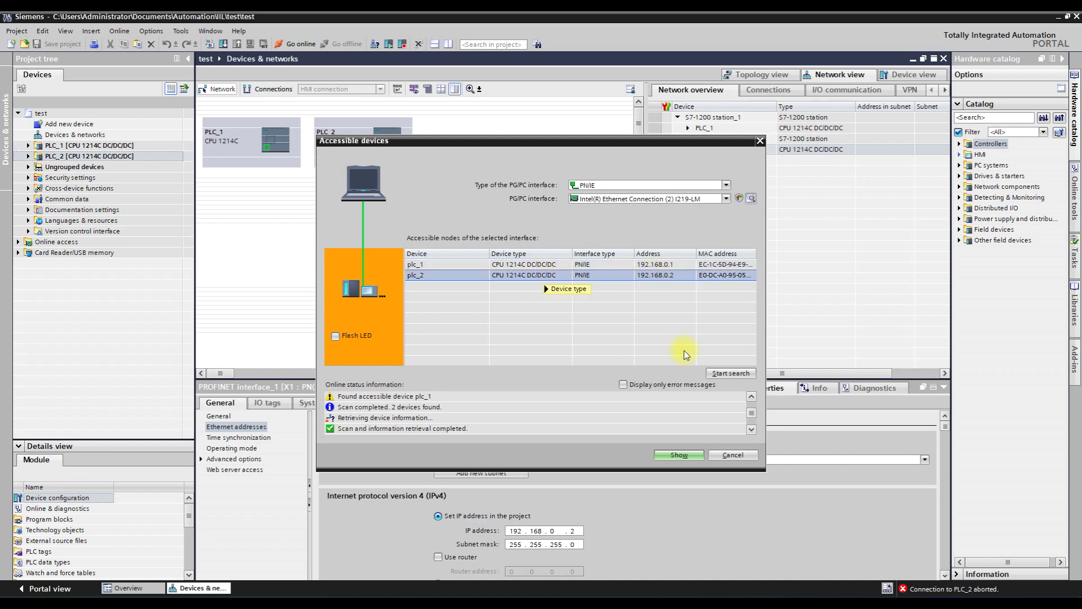
pyautogui.click(731, 455)
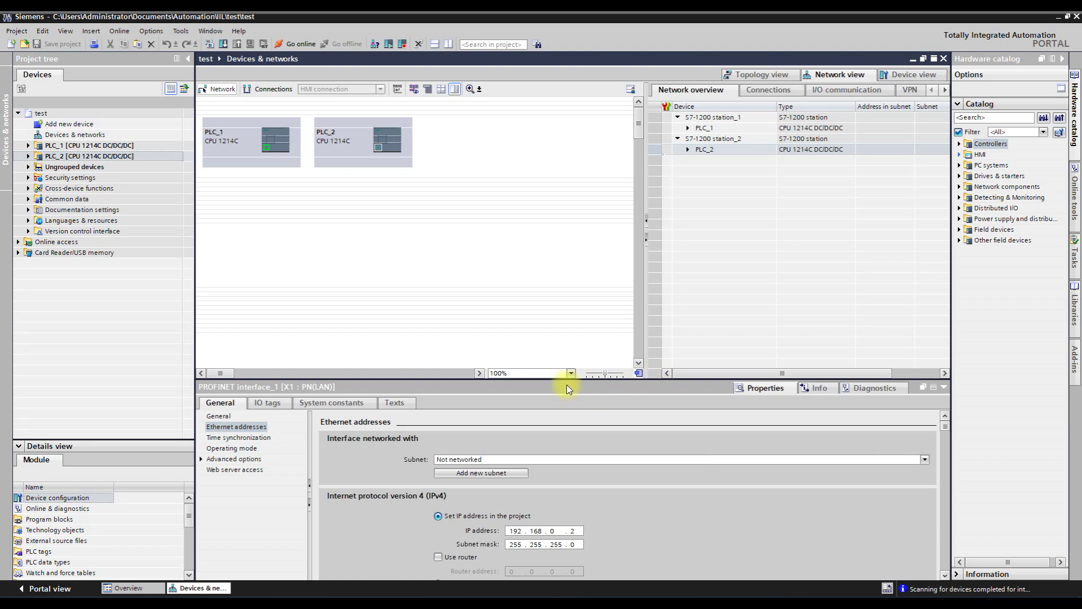
# Enable Use router on PLC_1's PROFINET interface with router address 192.168.0.15, and save the project.
pyautogui.moveTo(572, 380); pyautogui.dragTo(553, 272)
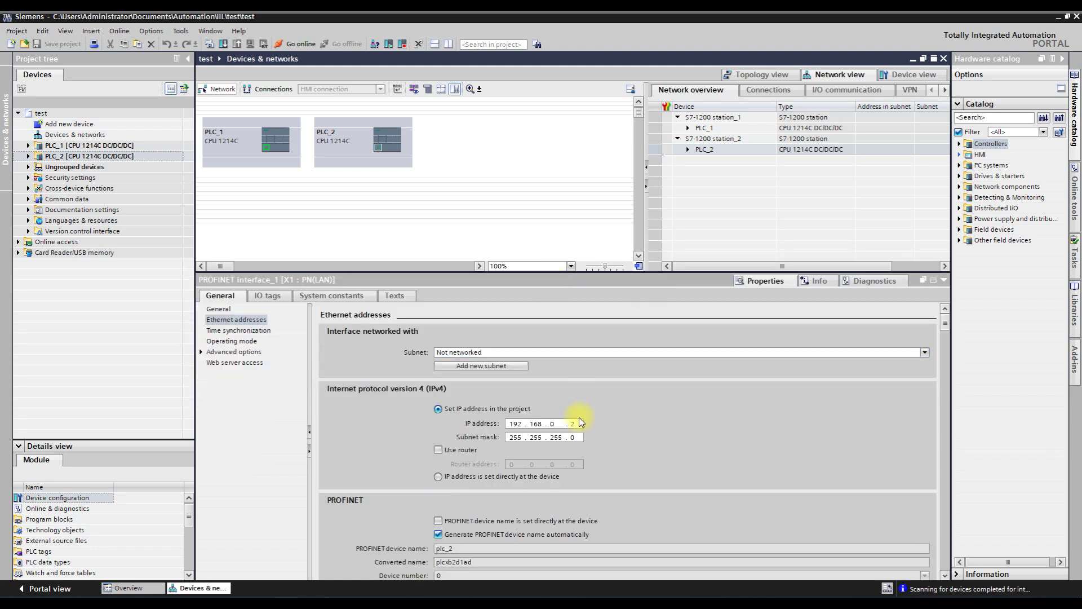
pyautogui.click(269, 149)
pyautogui.click(439, 450)
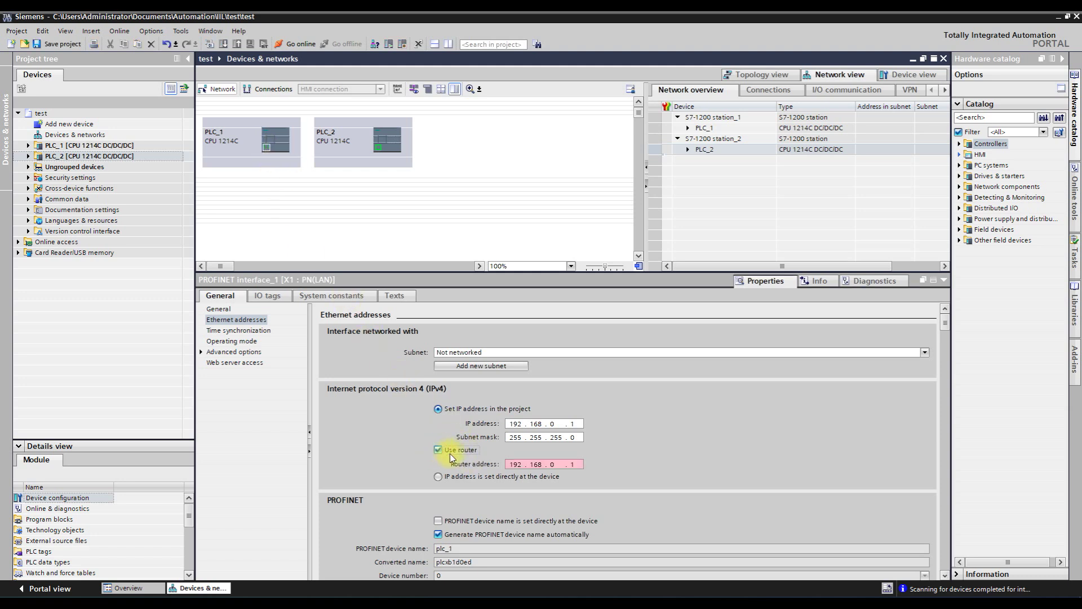
pyautogui.click(576, 465)
pyautogui.write('1')
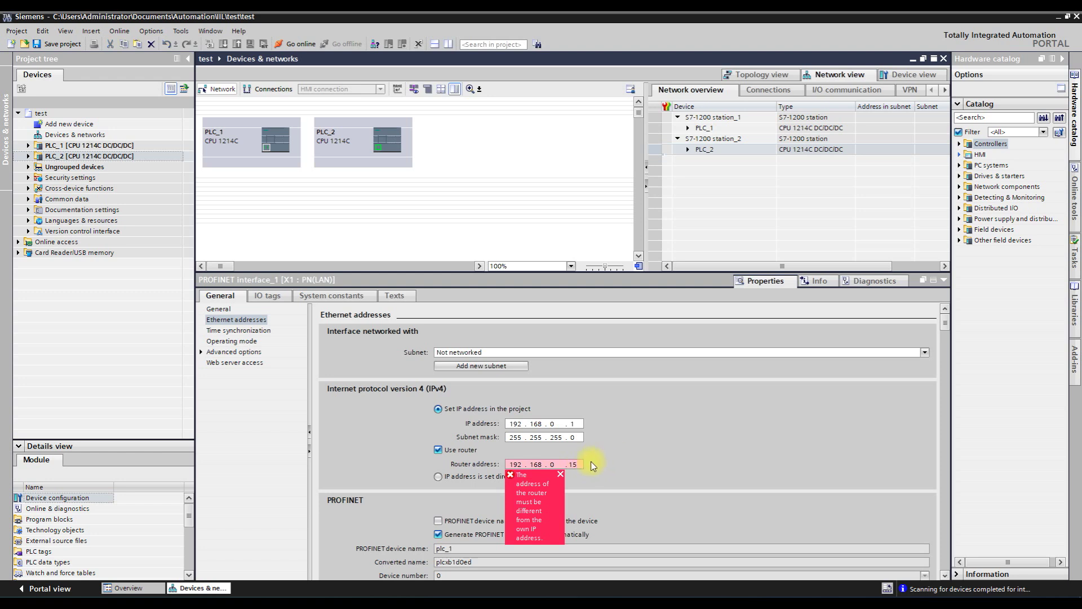
pyautogui.click(580, 438)
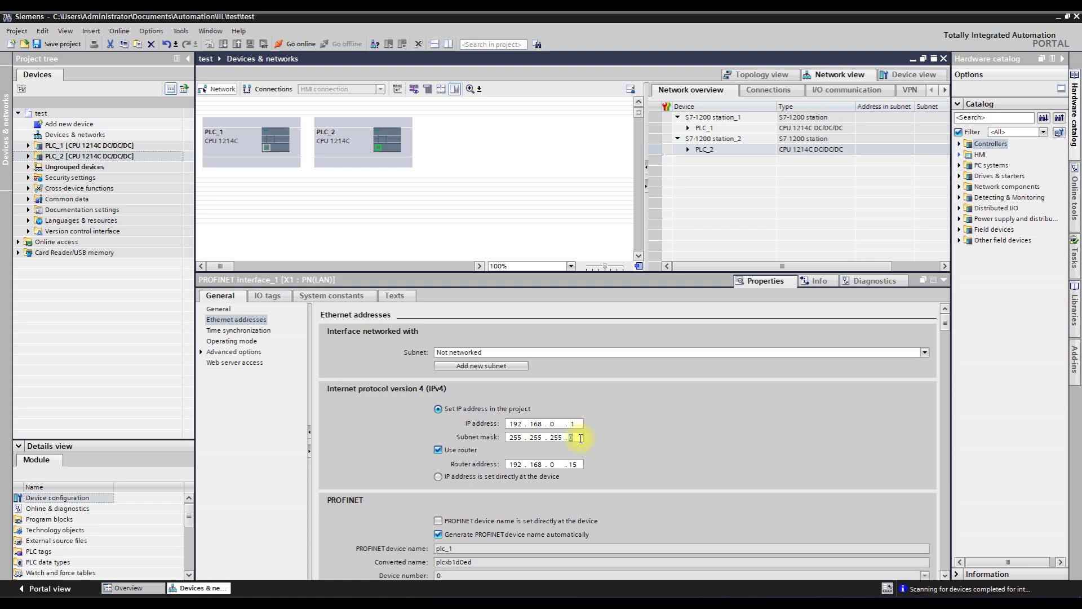
pyautogui.click(62, 49)
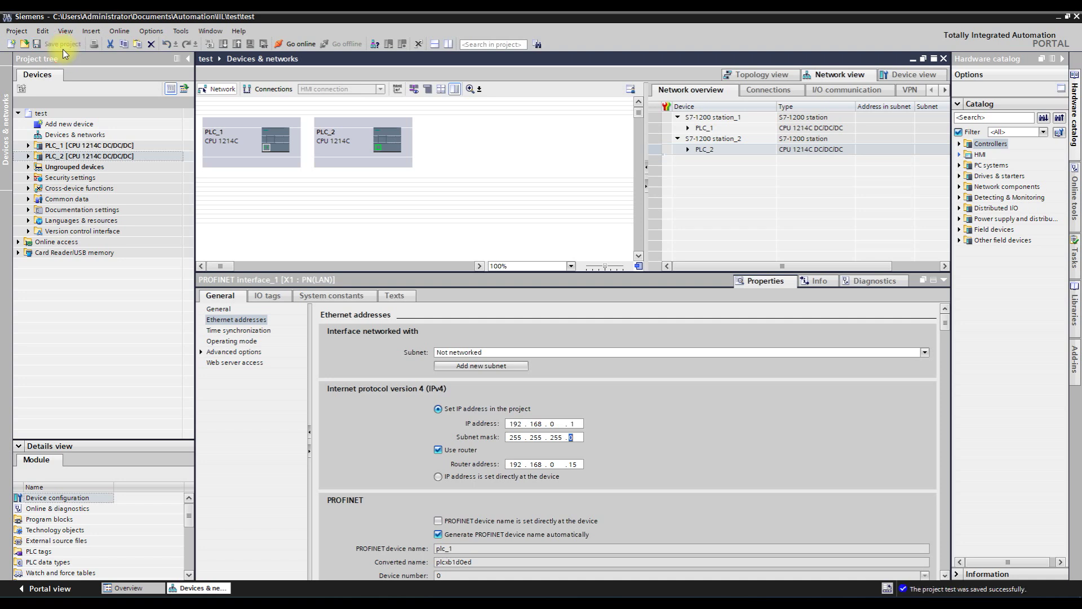
pyautogui.click(95, 146)
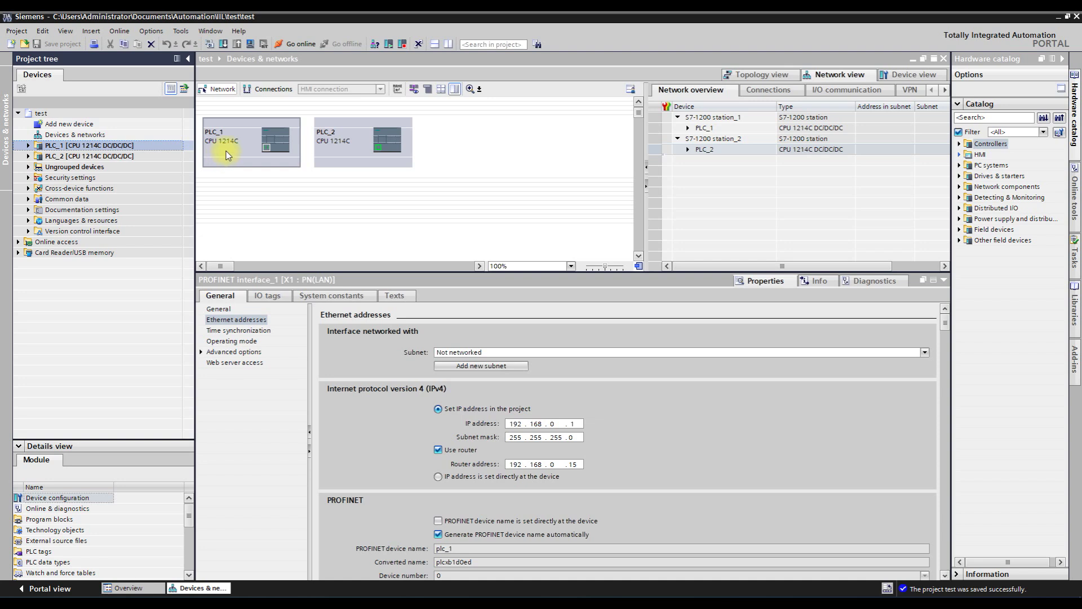
# Download the hardware configuration to PLC_1 with Load, then Finish with Start module selected.
pyautogui.click(223, 44)
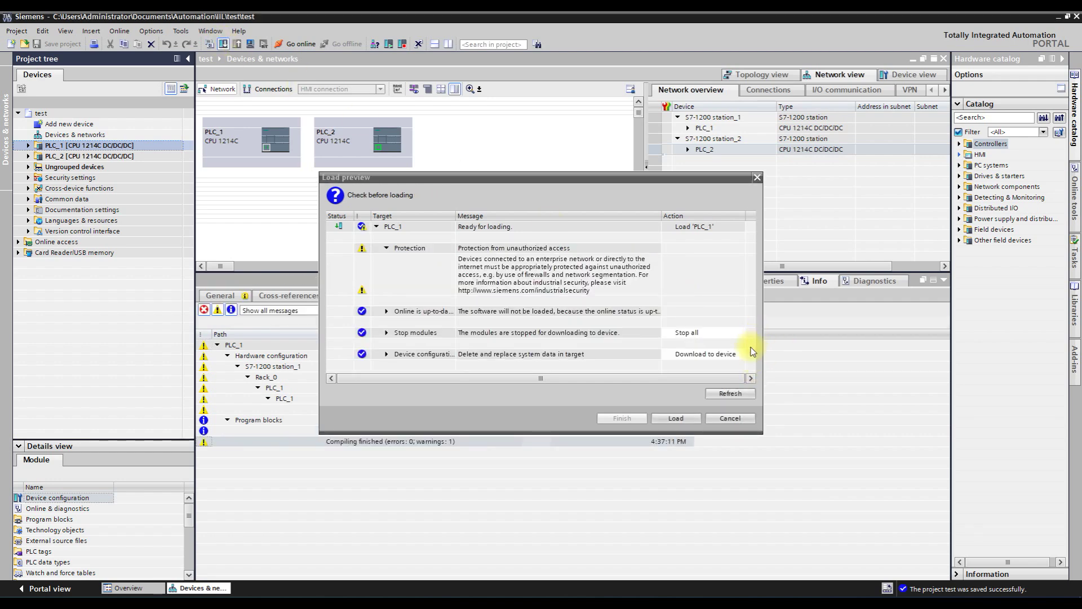
pyautogui.click(689, 417)
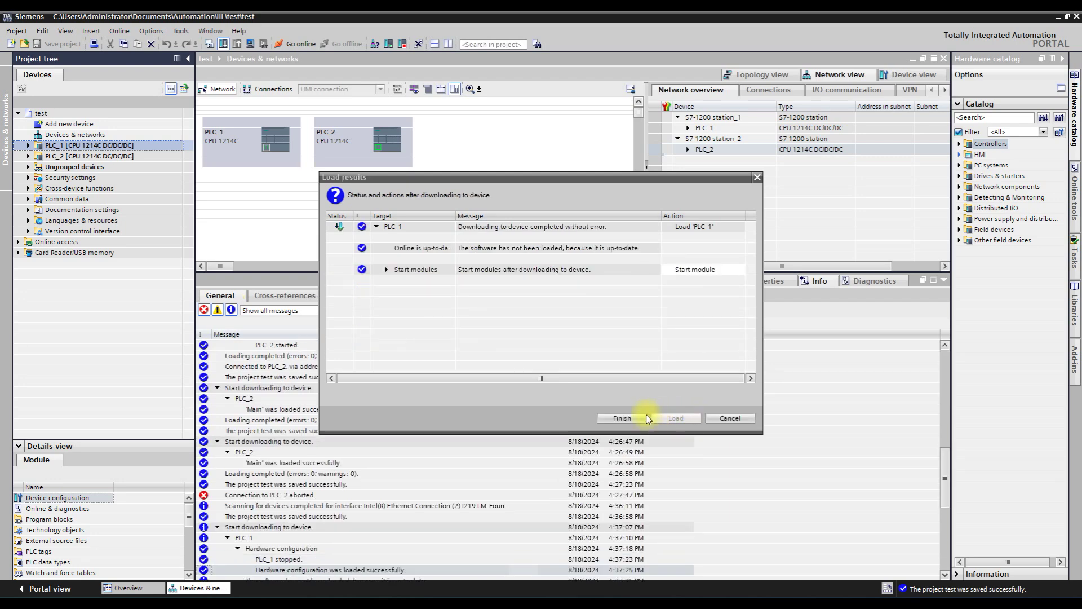
pyautogui.click(638, 417)
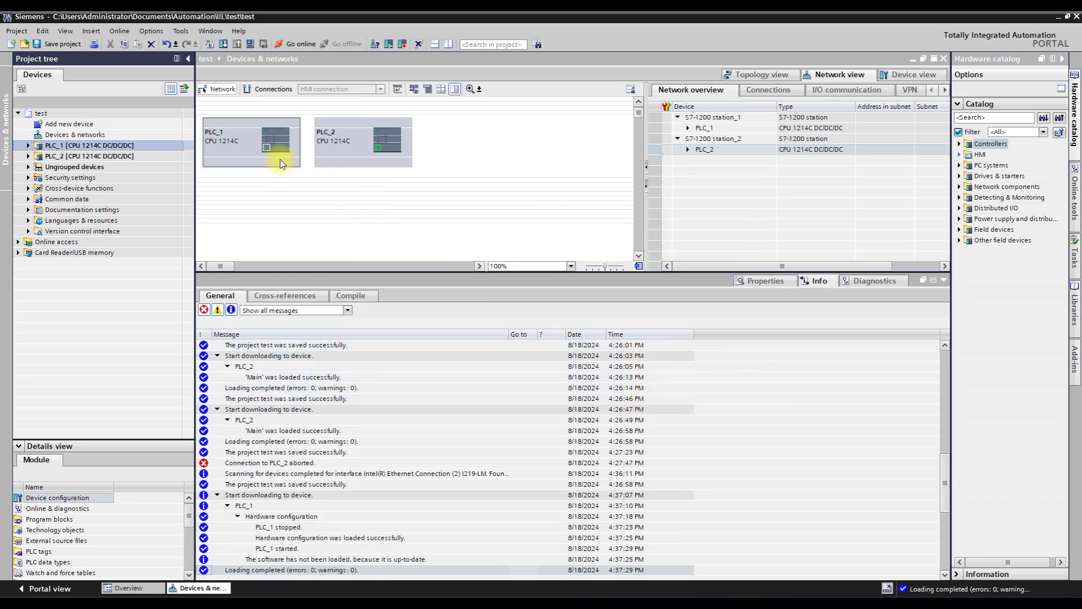
# Bring PLC_1 online and show its PROFINET interface properties.
pyautogui.click(282, 164)
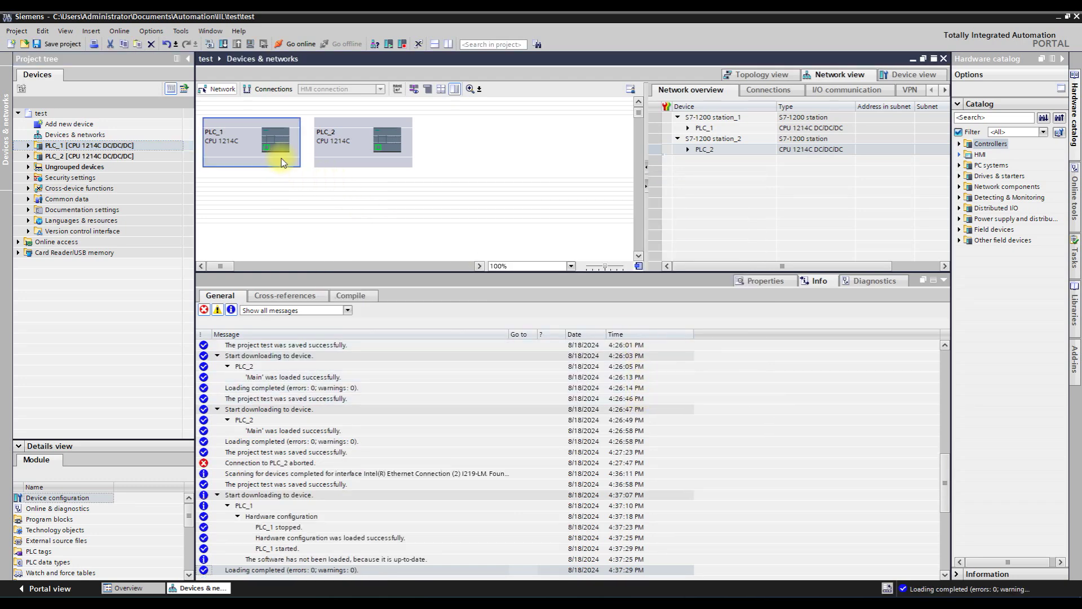
pyautogui.click(303, 43)
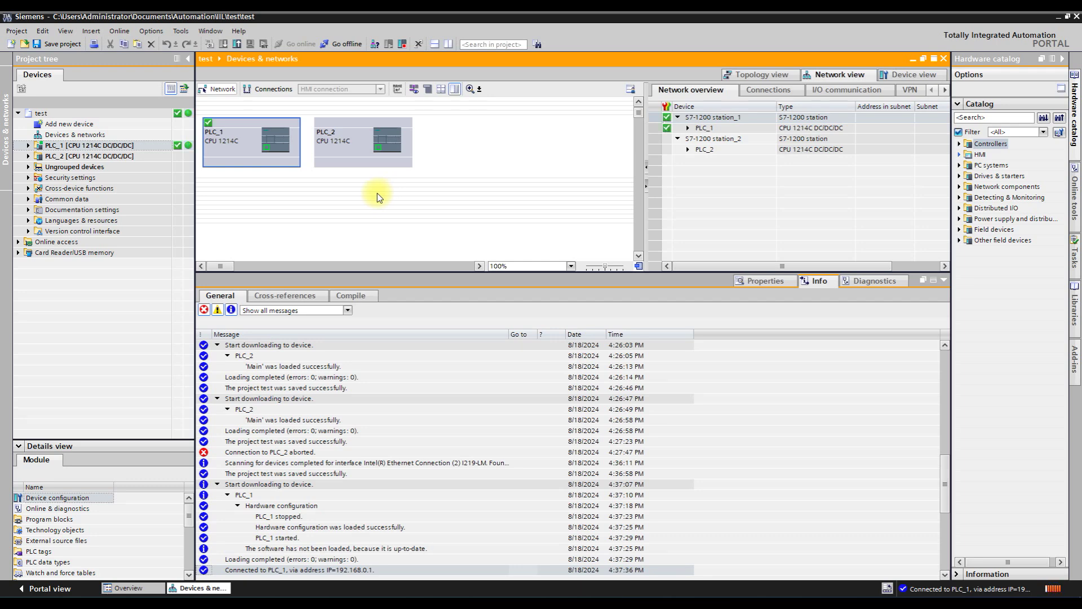
pyautogui.click(761, 281)
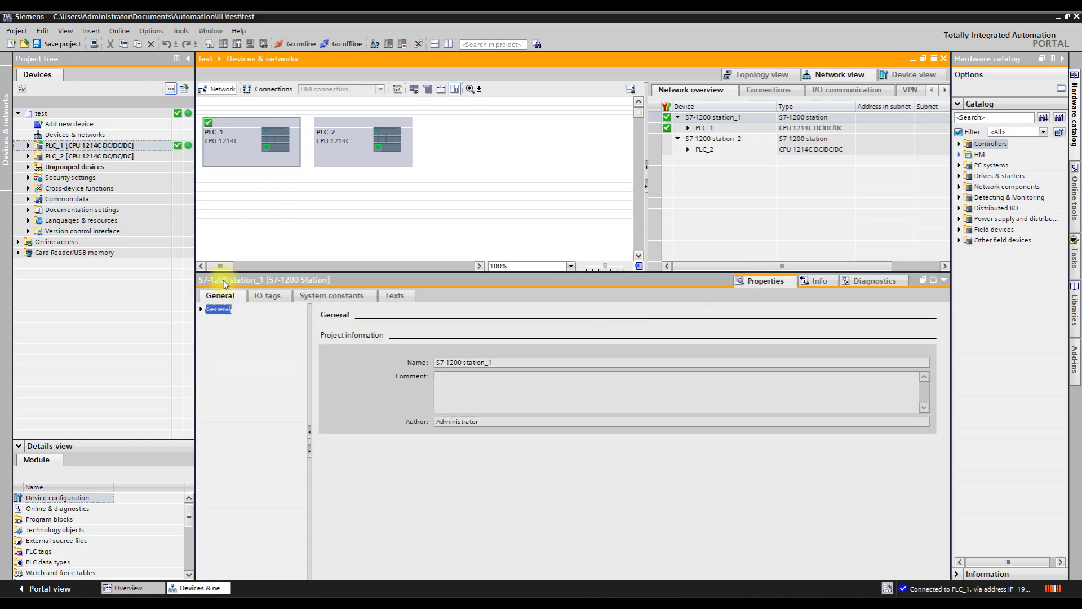
pyautogui.click(267, 148)
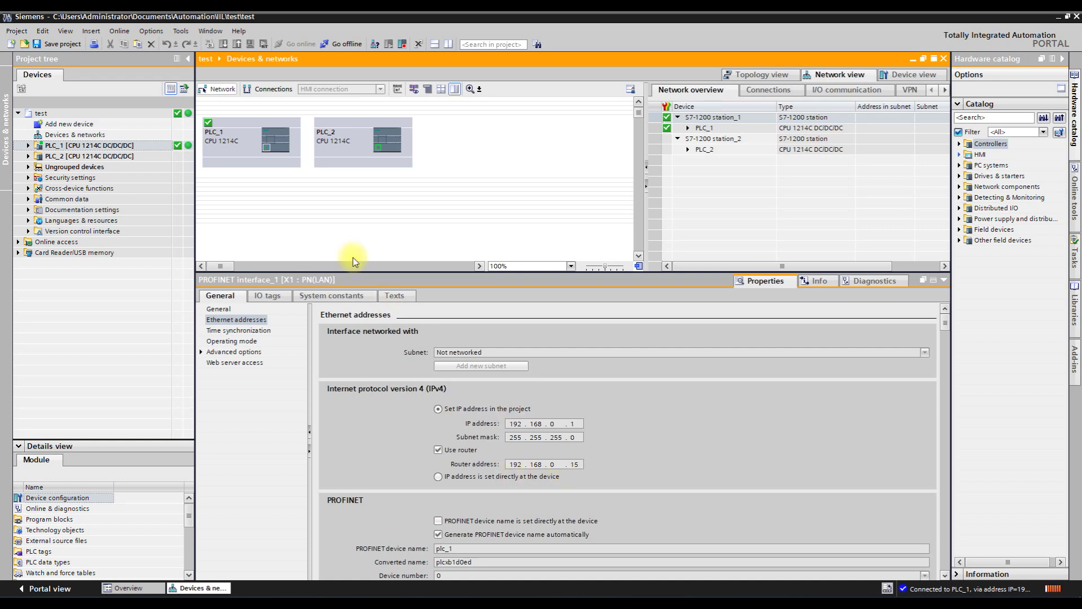
# Bring PLC_2 online and show its Ethernet address settings, IP 192.168.0.2.
pyautogui.click(345, 151)
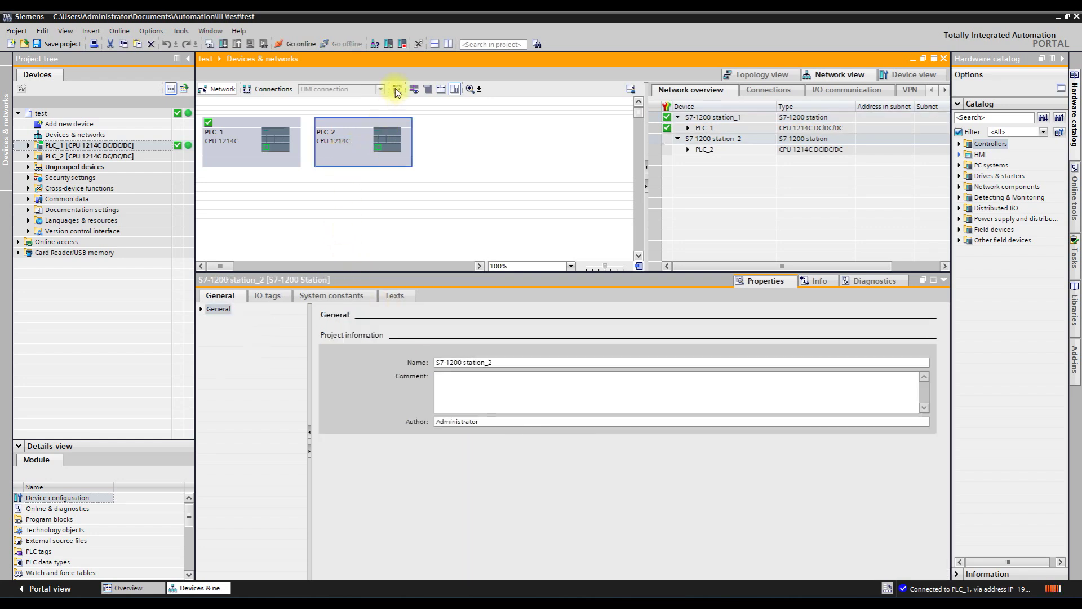
pyautogui.click(302, 44)
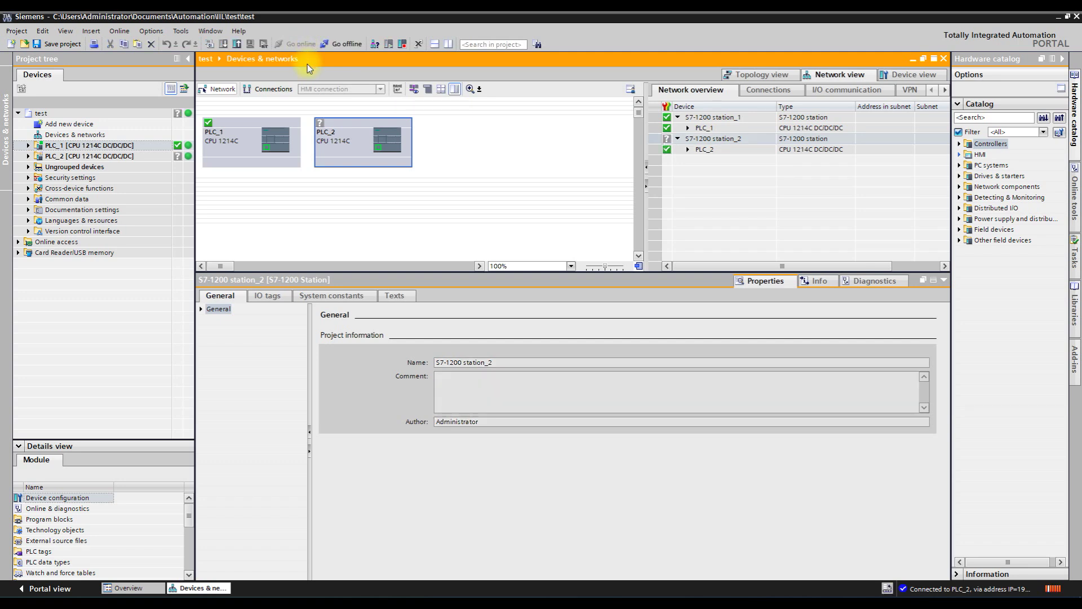
pyautogui.click(377, 148)
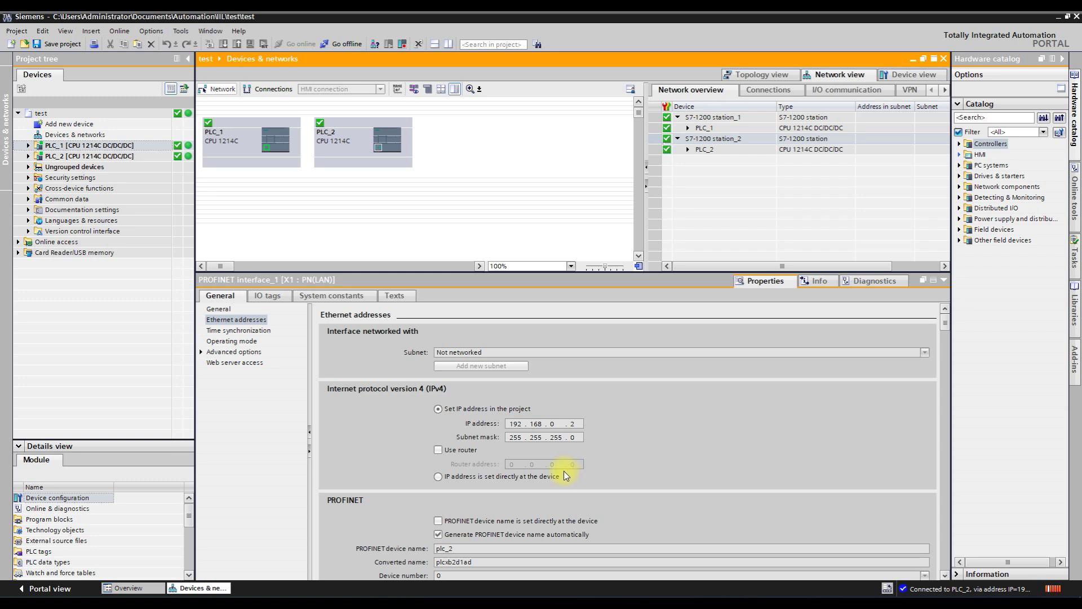
pyautogui.press('super+r')
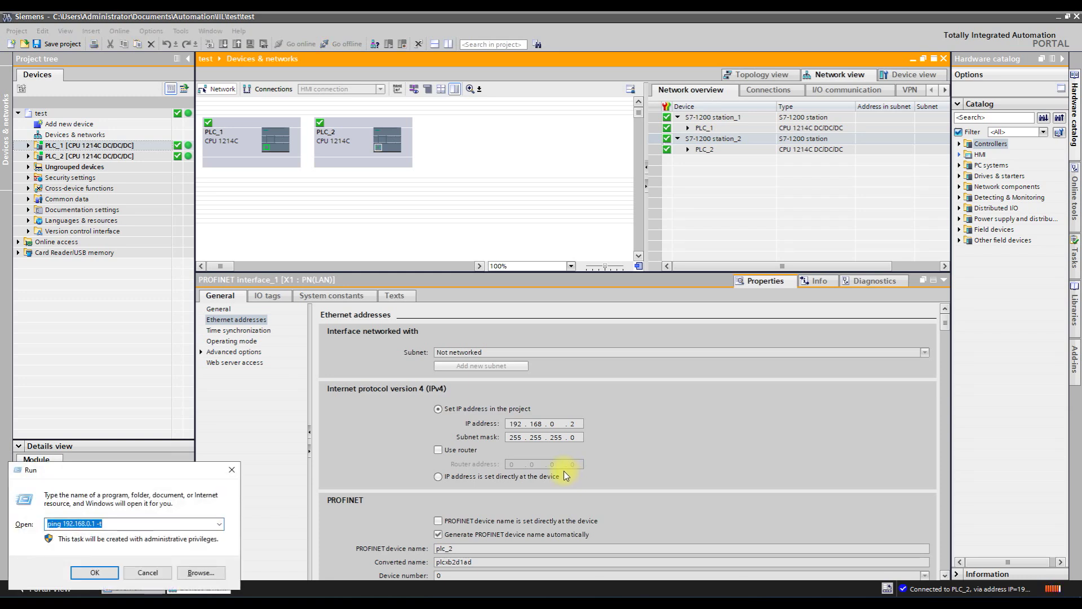
# Run the recalled 'ping 192.168.0.1 -t', getting 1–2 ms replies with TTL=255.
pyautogui.press('Return')
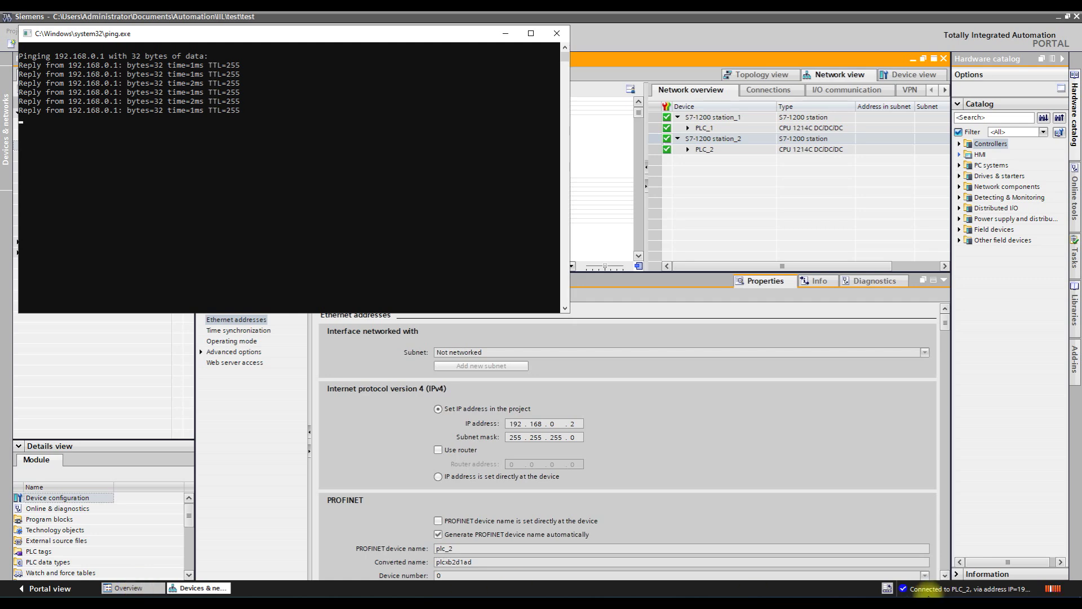
pyautogui.click(981, 601)
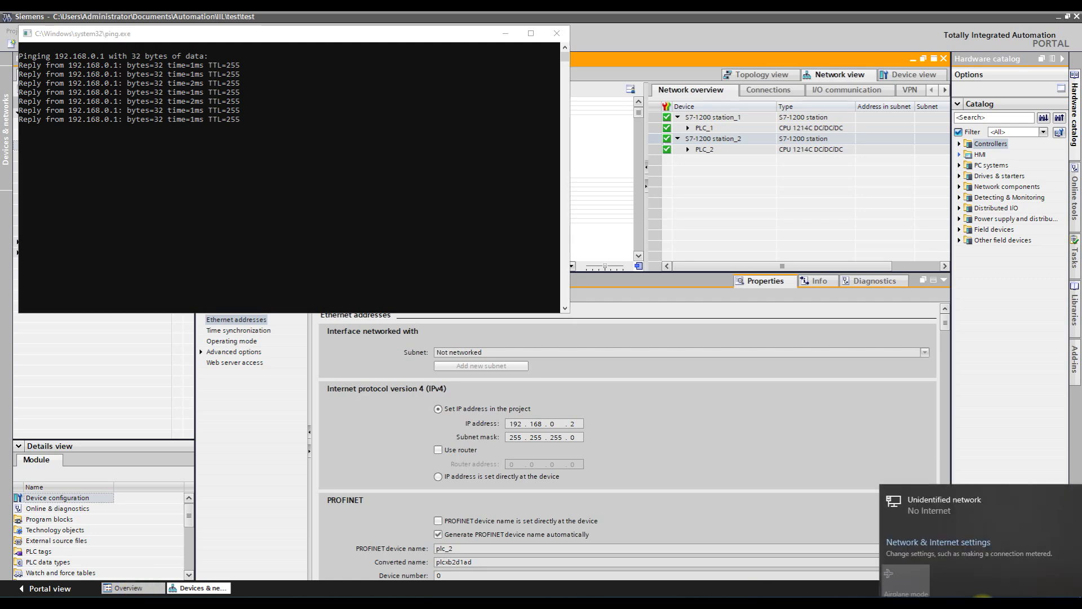
# Disable the Ethernet 3 adapter through Network & Internet settings' Change adapter options.
pyautogui.click(955, 536)
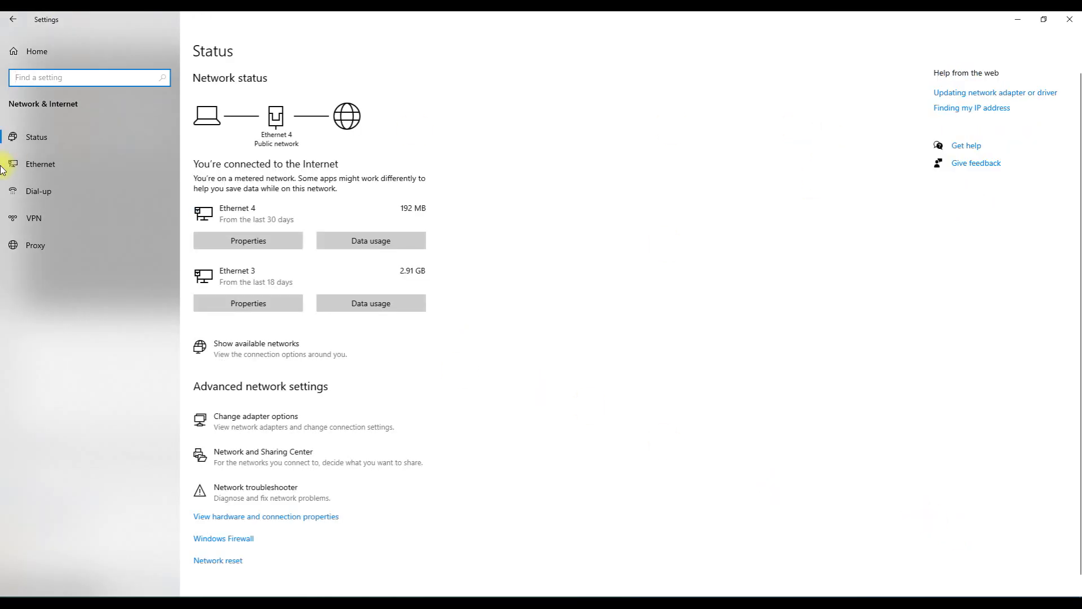
pyautogui.click(32, 162)
pyautogui.doubleClick(102, 20)
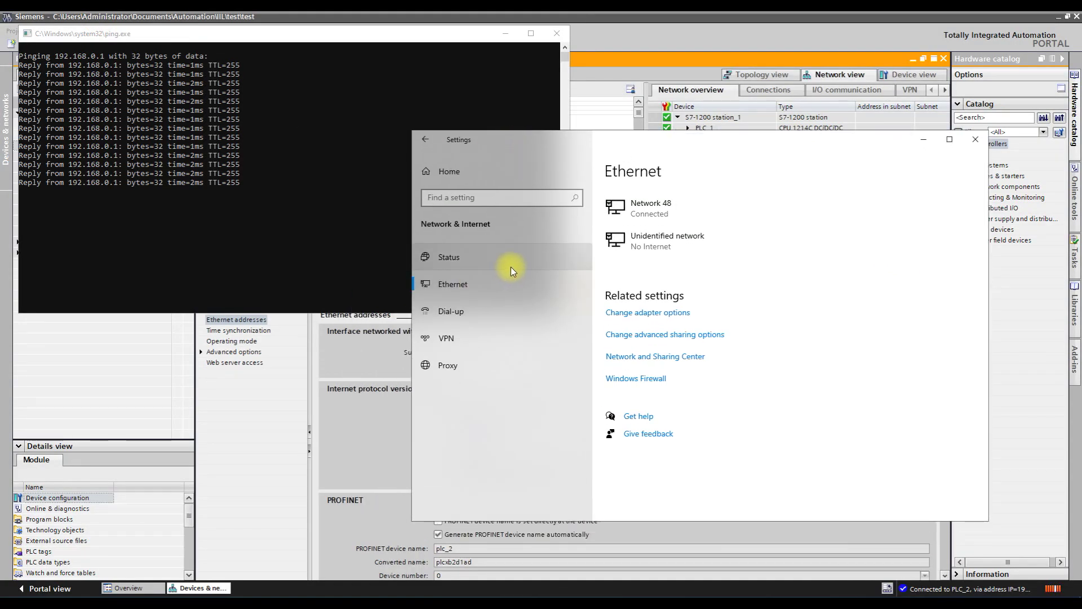
pyautogui.click(628, 313)
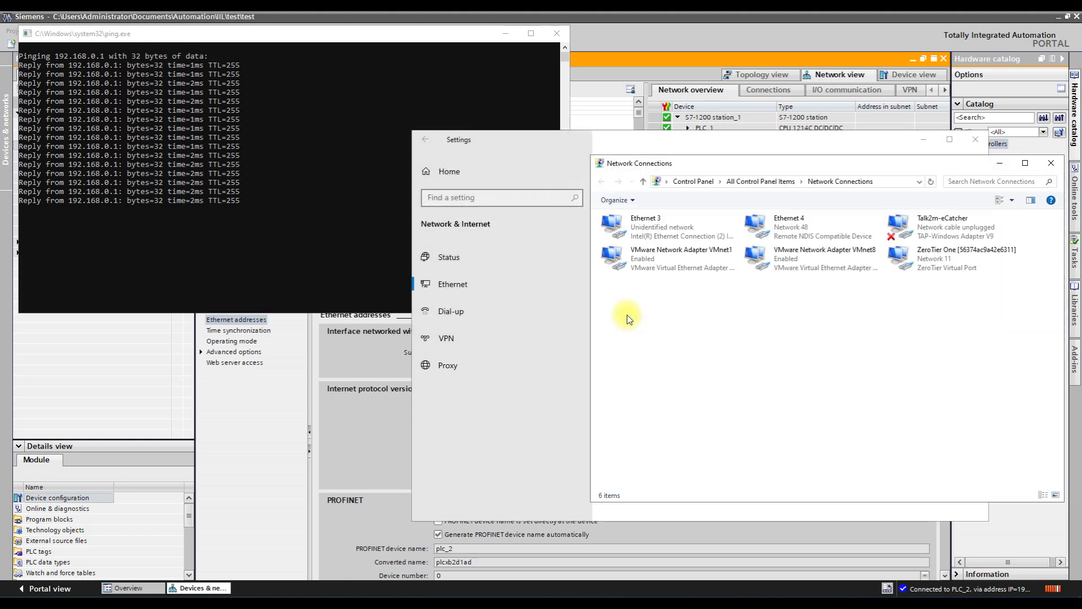
pyautogui.click(686, 239)
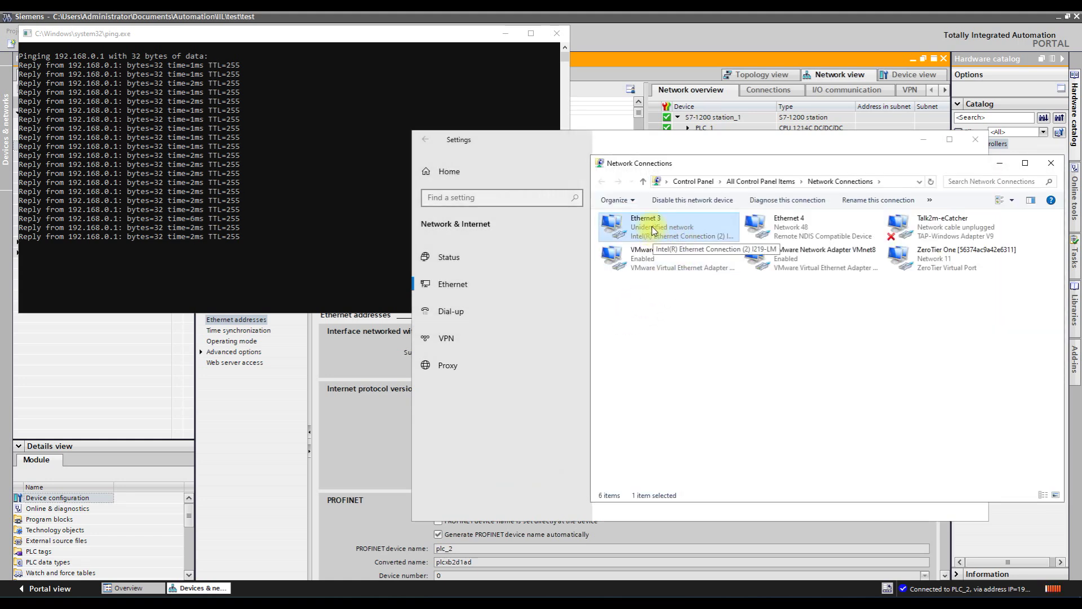
pyautogui.rightClick(652, 228)
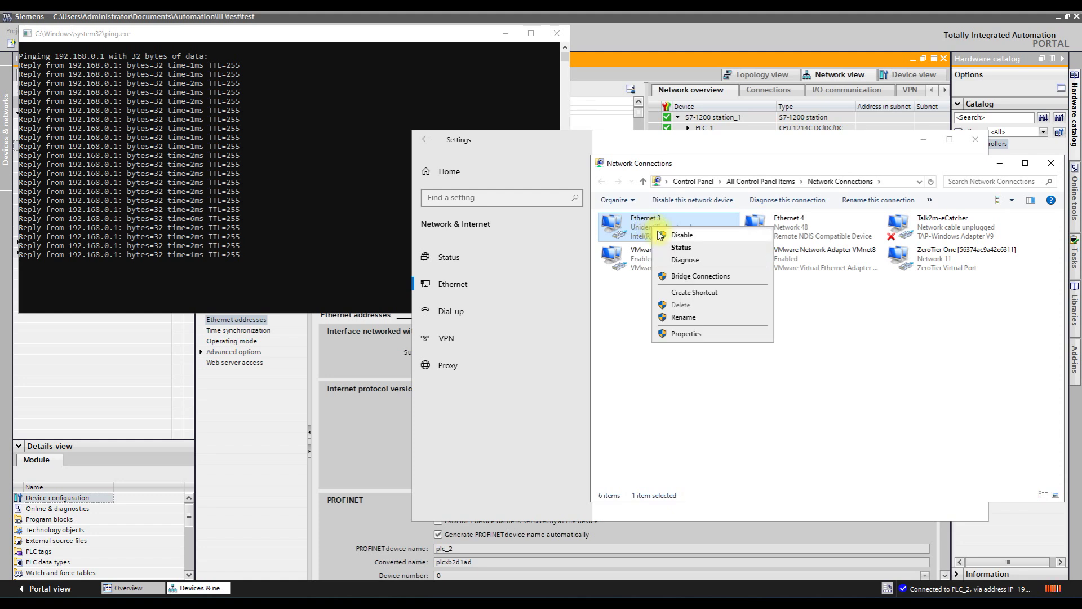
pyautogui.click(660, 235)
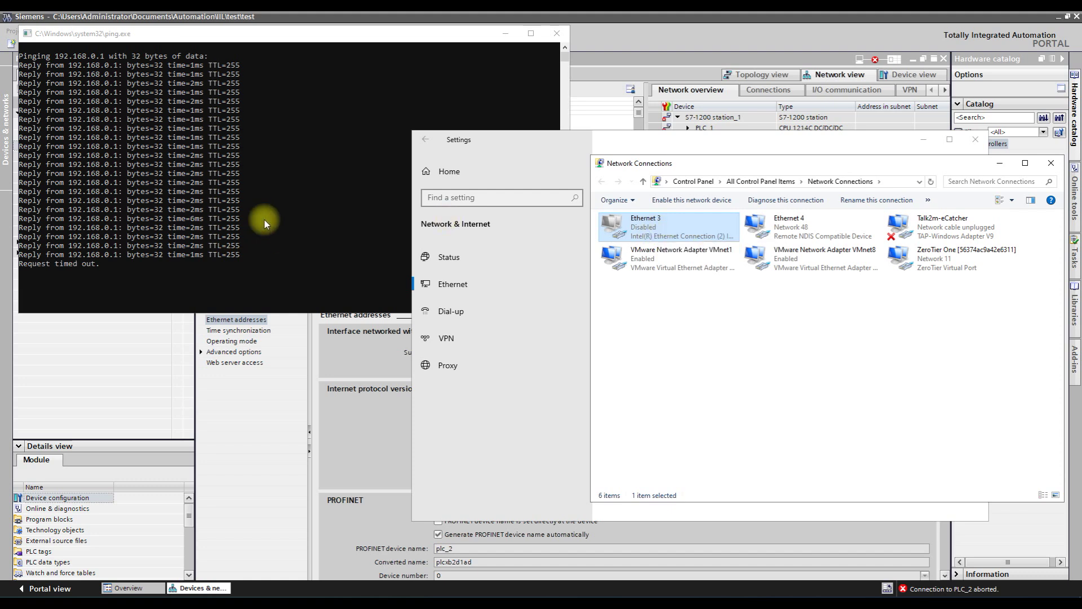
# Confirm the ping now times out, then close the ping console and return to TIA Portal.
pyautogui.click(281, 231)
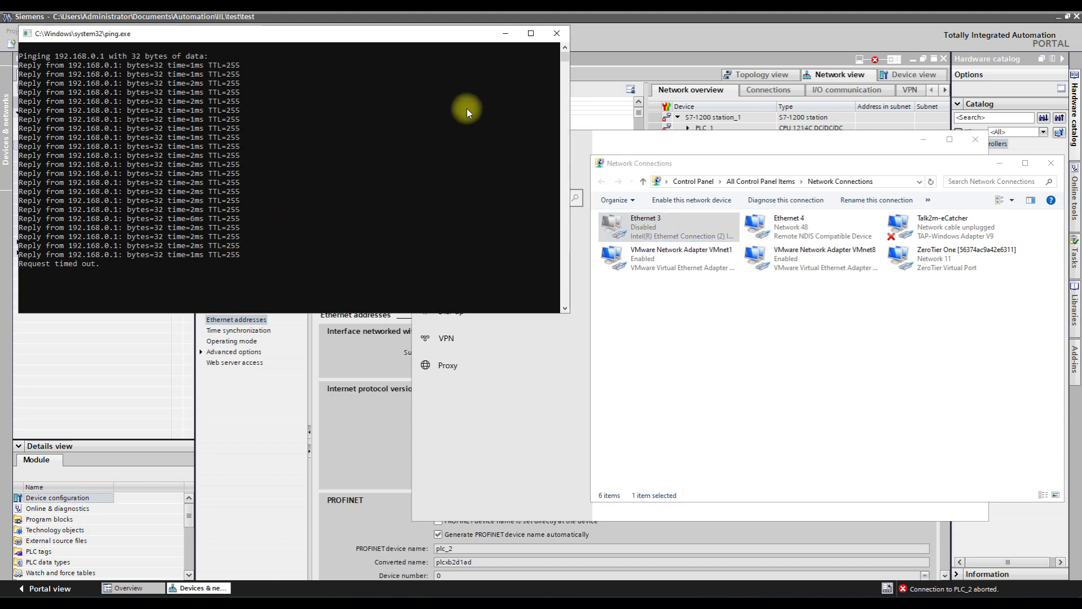
pyautogui.click(559, 33)
pyautogui.click(350, 195)
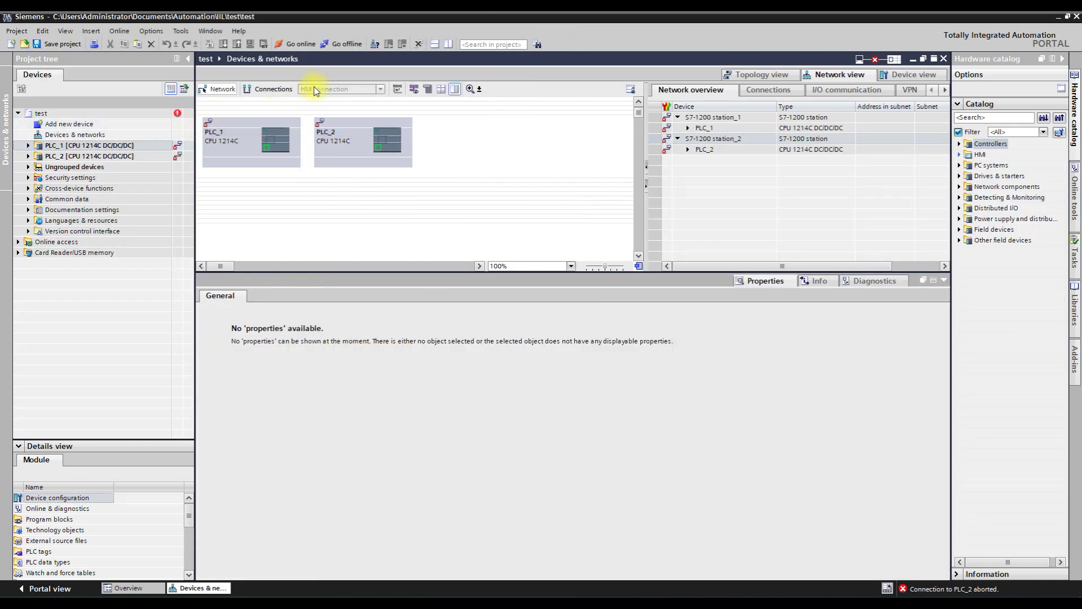
# Take PLC_1 and PLC_2 offline together by ticking both in the Go offline dialog.
pyautogui.click(348, 44)
pyautogui.click(655, 237)
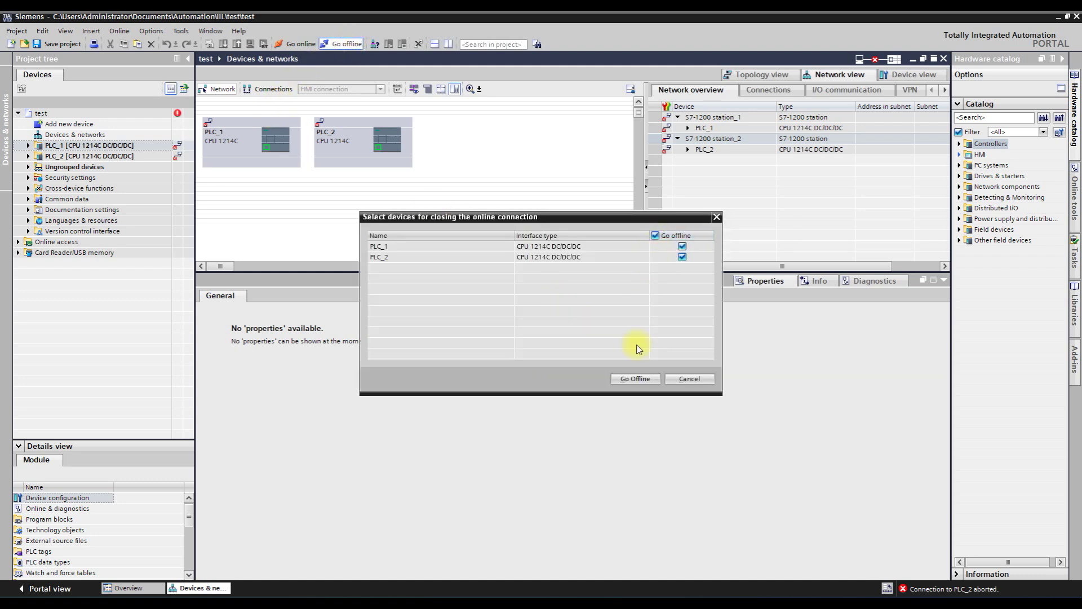
pyautogui.click(635, 379)
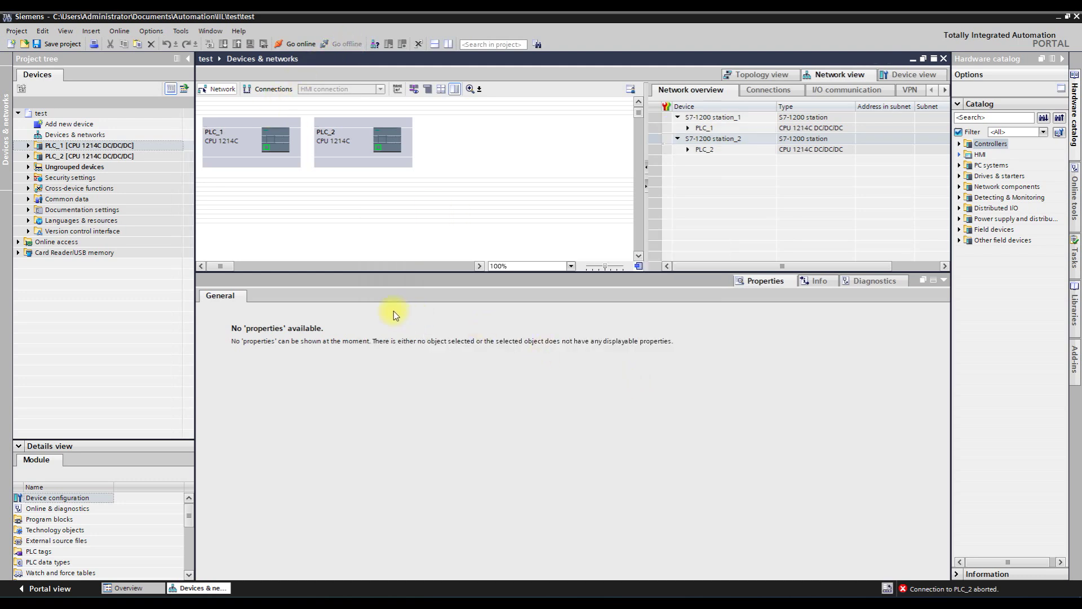
# Return to eCatcher's My Ewons list and select the test1 Ewon.
pyautogui.moveTo(126, 602)
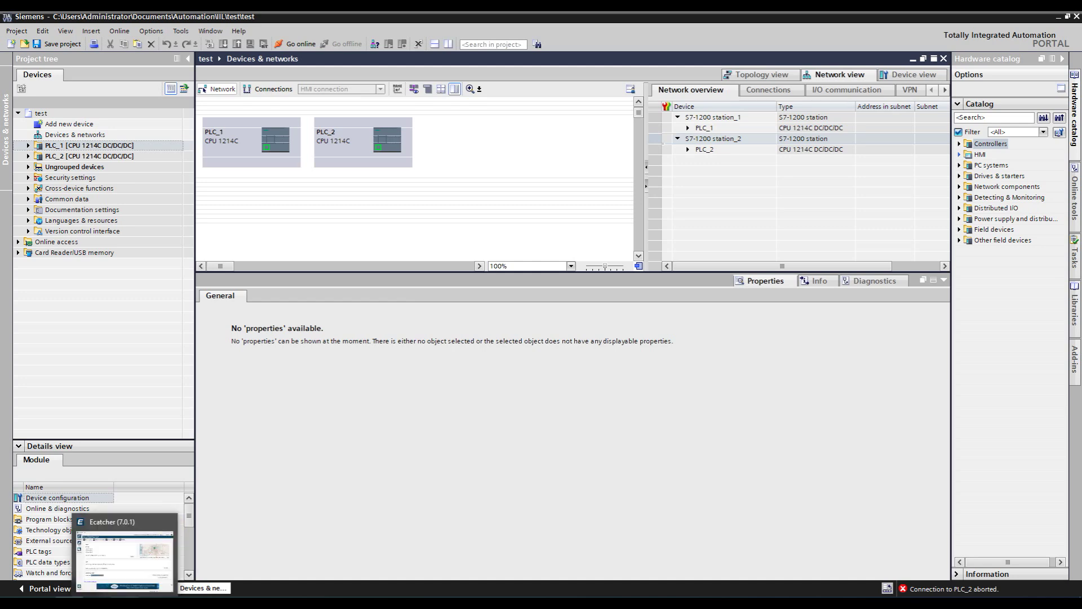
pyautogui.click(126, 558)
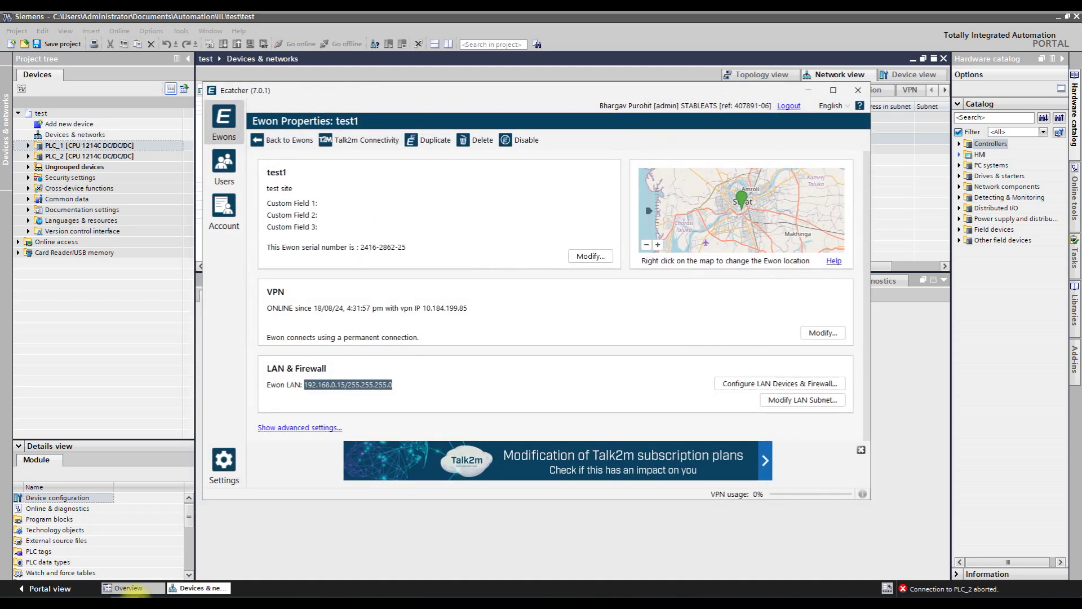
pyautogui.click(272, 148)
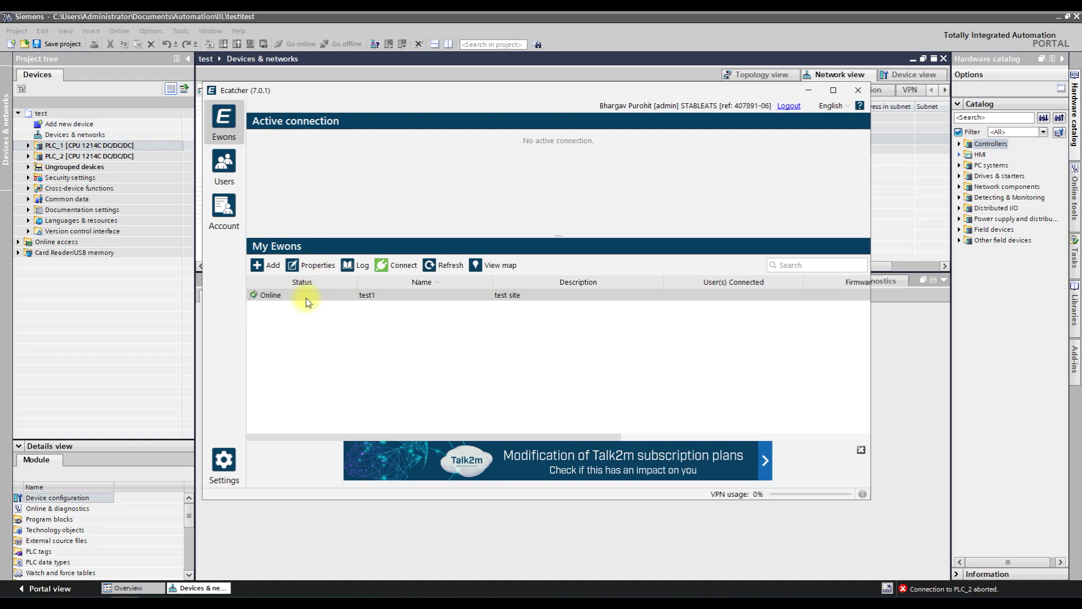
pyautogui.click(308, 297)
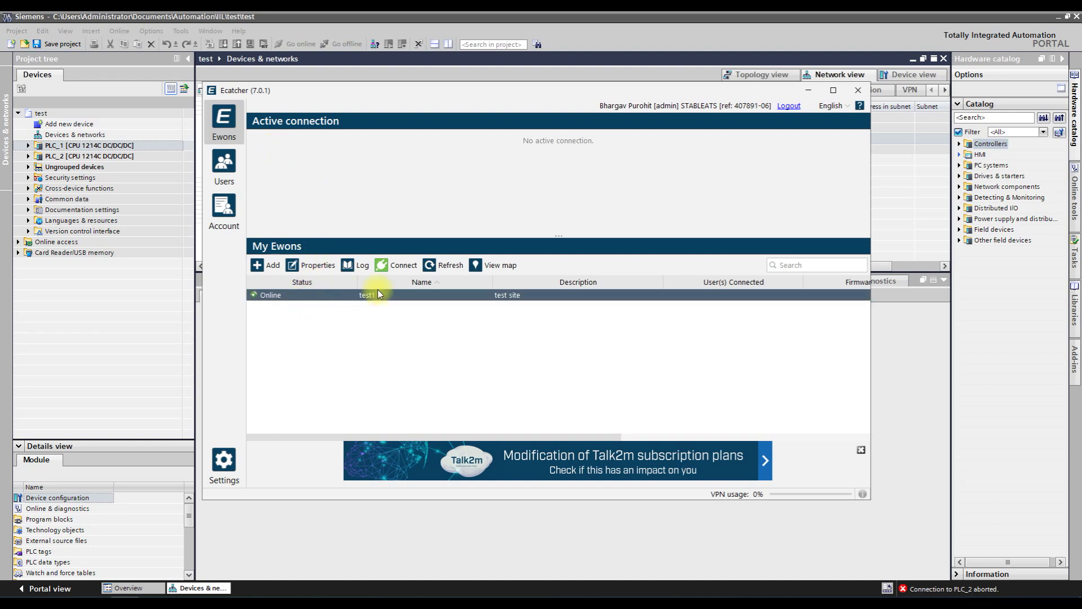
pyautogui.click(394, 266)
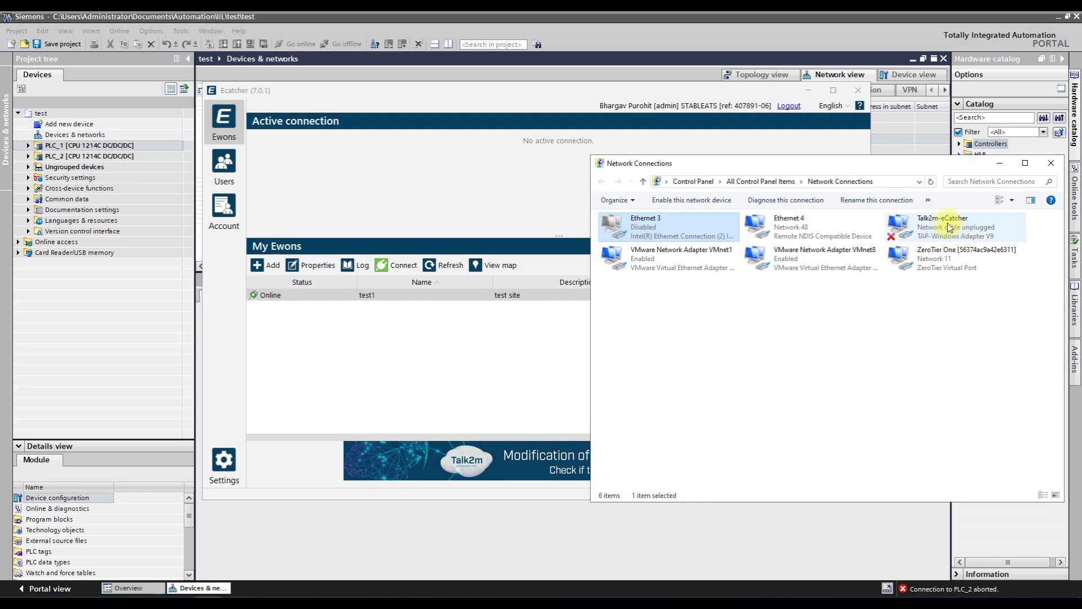
# Narrow and move eCatcher beside Network Connections, refresh the adapter list, and reselect test1.
pyautogui.moveTo(707, 92); pyautogui.dragTo(598, 74)
pyautogui.click(797, 164)
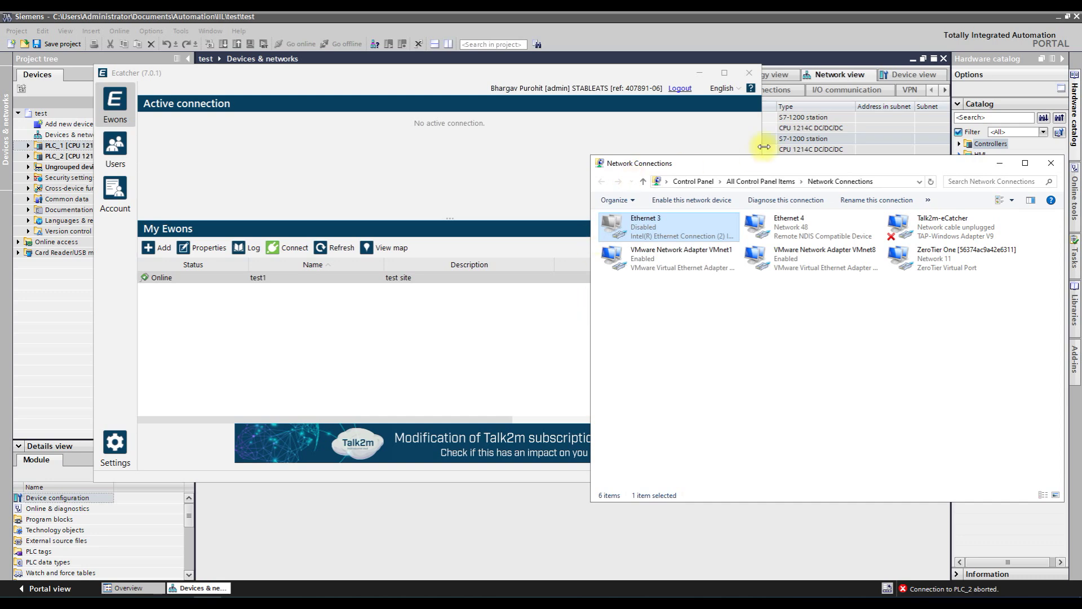
pyautogui.moveTo(761, 141); pyautogui.dragTo(621, 144)
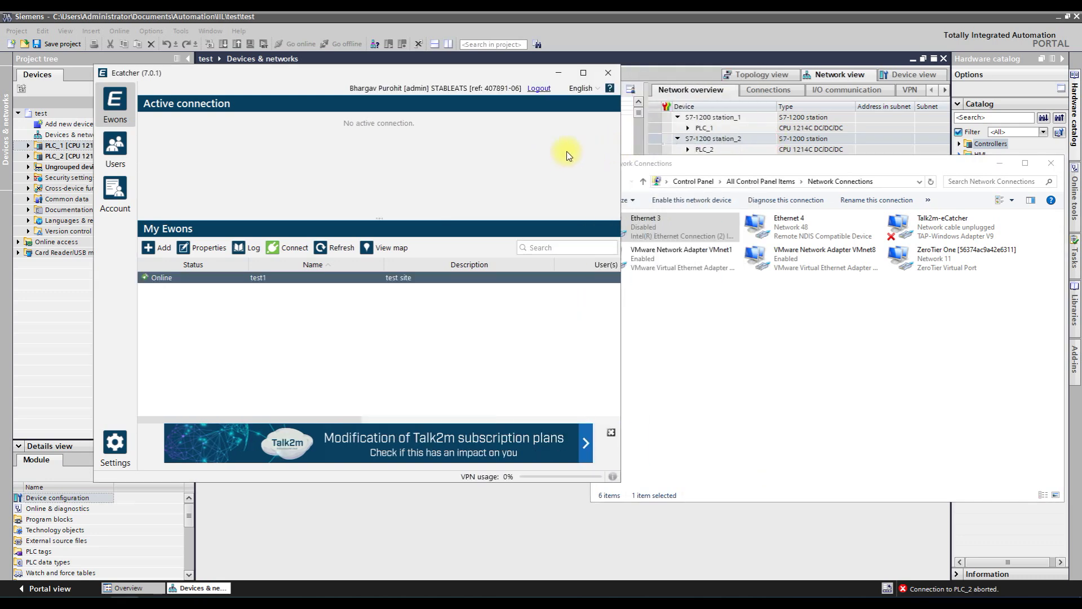
pyautogui.moveTo(466, 70); pyautogui.dragTo(437, 74)
pyautogui.click(900, 327)
pyautogui.rightClick(900, 327)
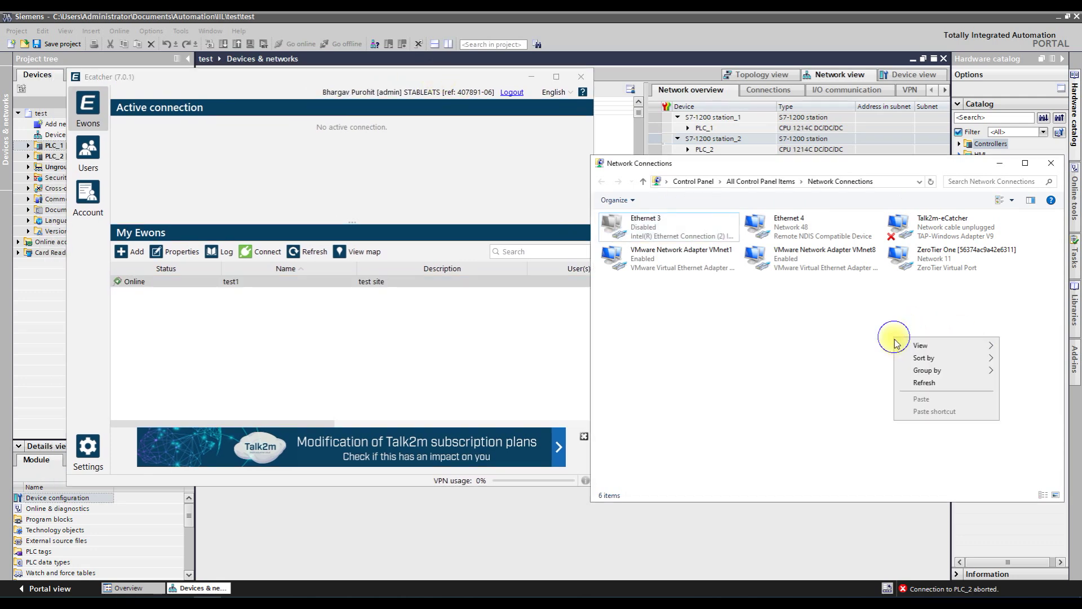
pyautogui.click(936, 381)
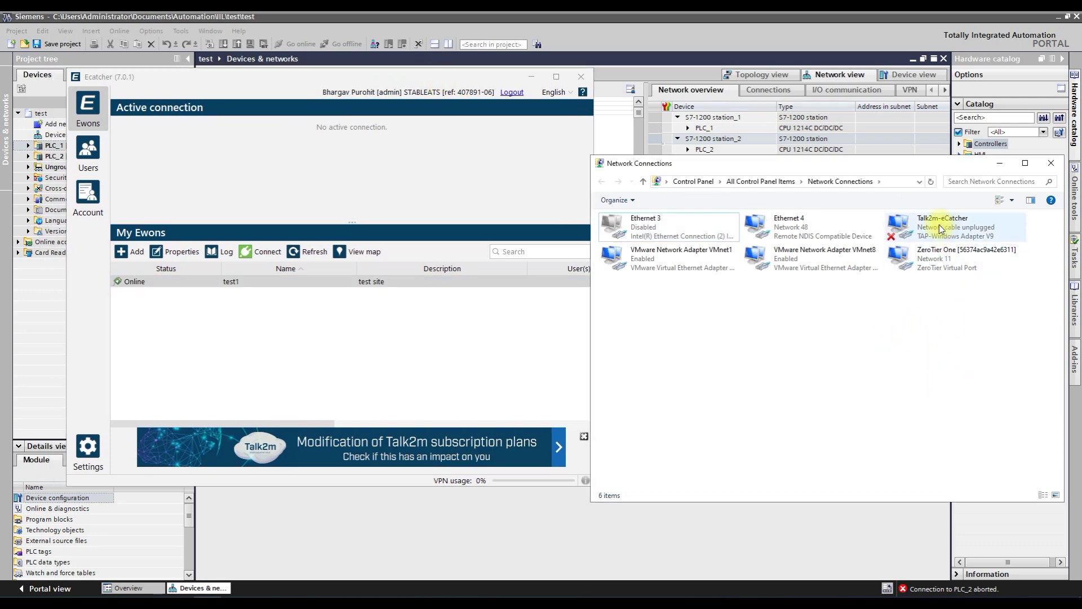
pyautogui.click(239, 283)
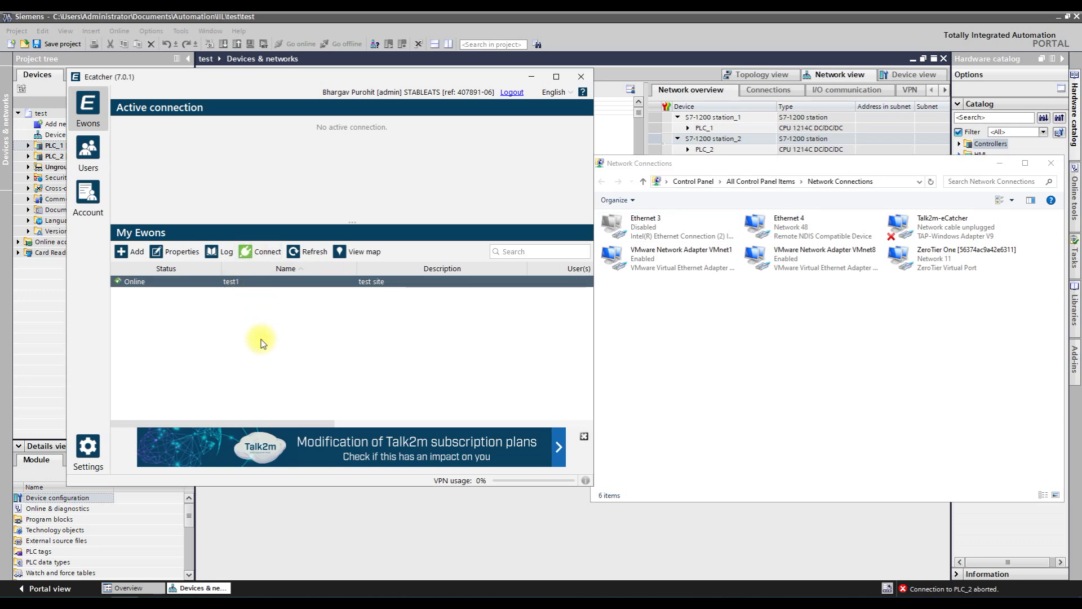
pyautogui.press('super+r')
# Change the recalled ping target to 192.168.0.15 and run it continuously.
pyautogui.press('Home')
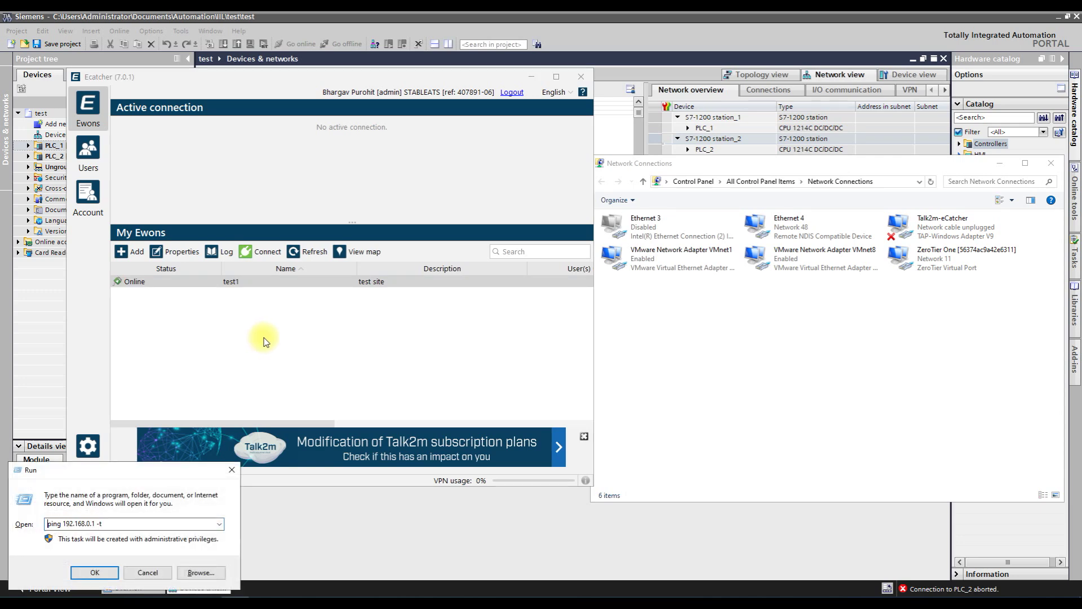
pyautogui.click(96, 524)
pyautogui.write('5')
pyautogui.press('Return')
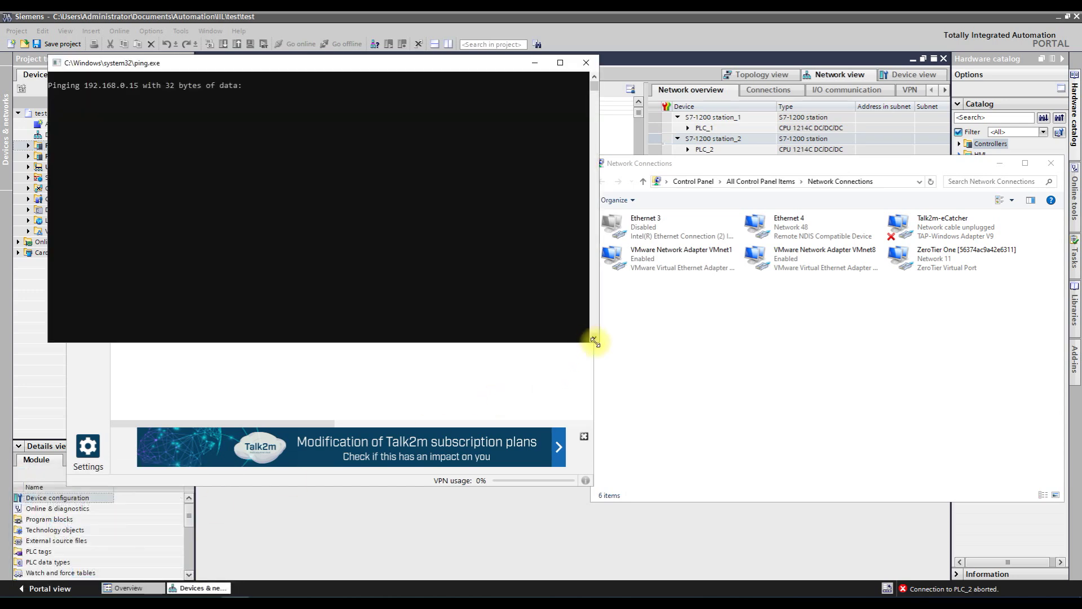
# Shrink the ping console to the bottom right, shrink Network Connections, and nudge eCatcher up-left.
pyautogui.moveTo(596, 340); pyautogui.dragTo(494, 295)
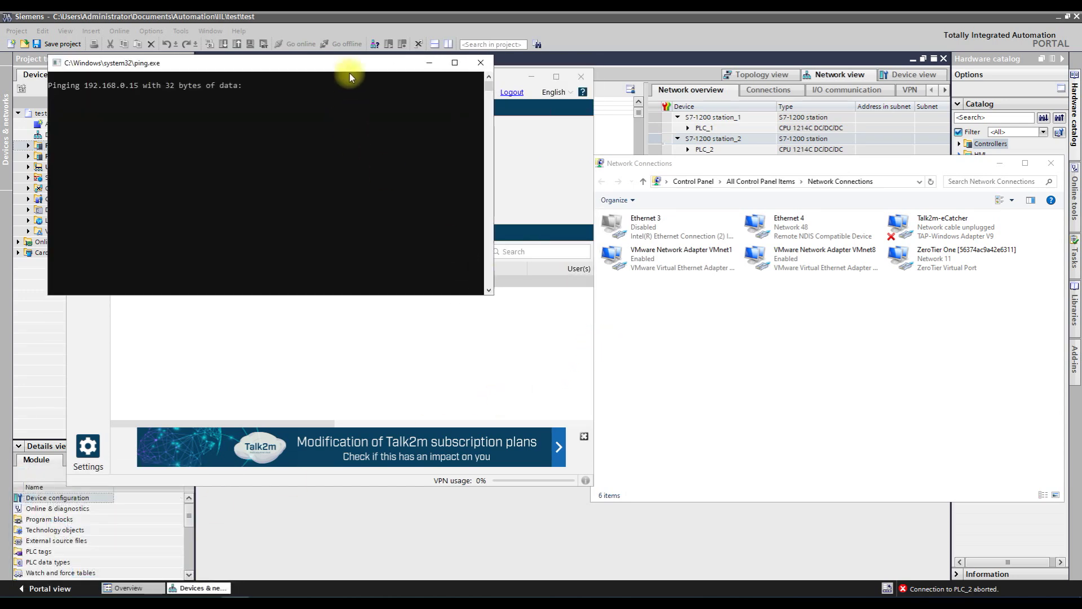
pyautogui.moveTo(350, 73); pyautogui.dragTo(918, 350)
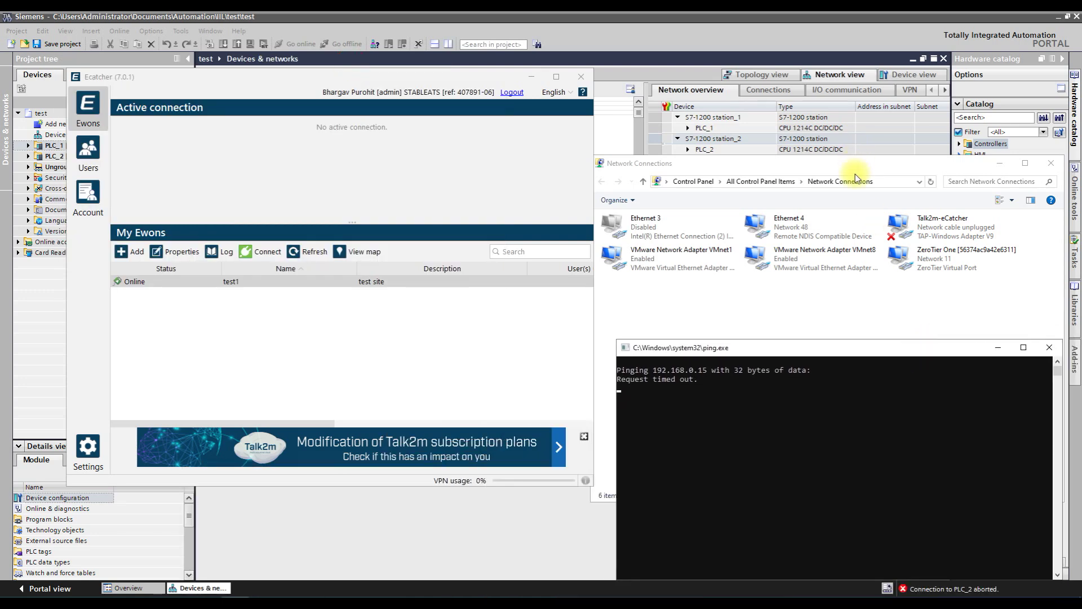
pyautogui.moveTo(858, 163); pyautogui.dragTo(855, 96)
pyautogui.moveTo(791, 438); pyautogui.dragTo(789, 331)
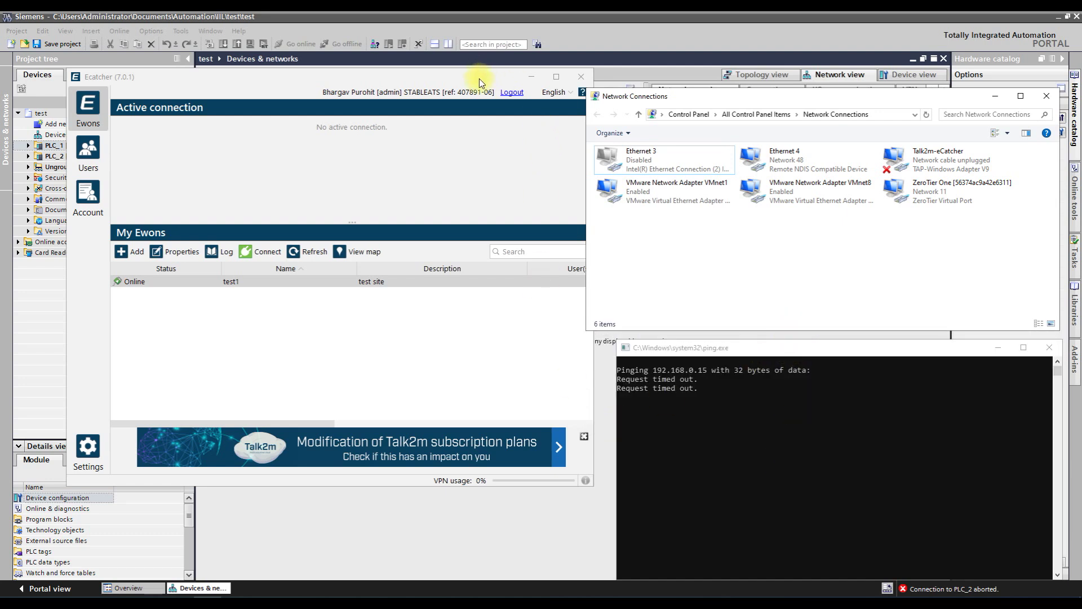
pyautogui.moveTo(479, 79); pyautogui.dragTo(454, 64)
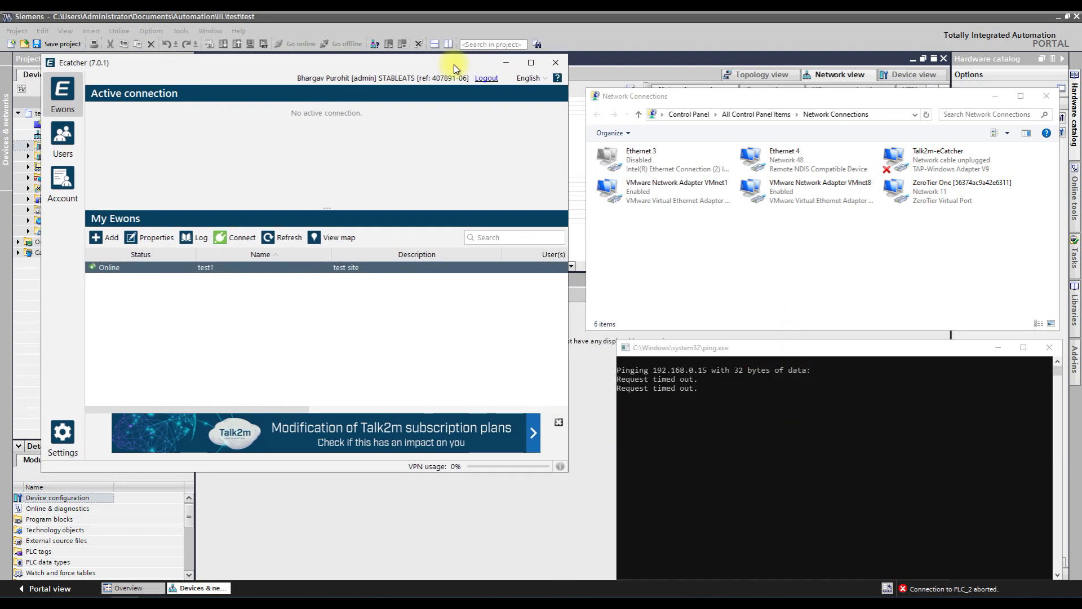
# Connect to the test1 Ewon and refresh the Network Connections list.
pyautogui.click(223, 237)
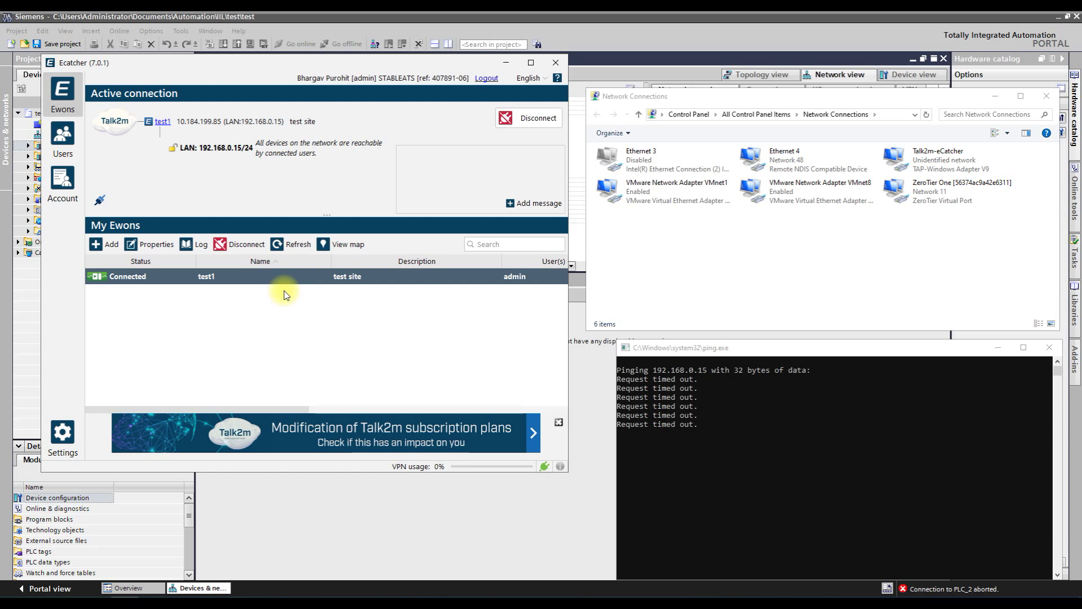
pyautogui.click(787, 273)
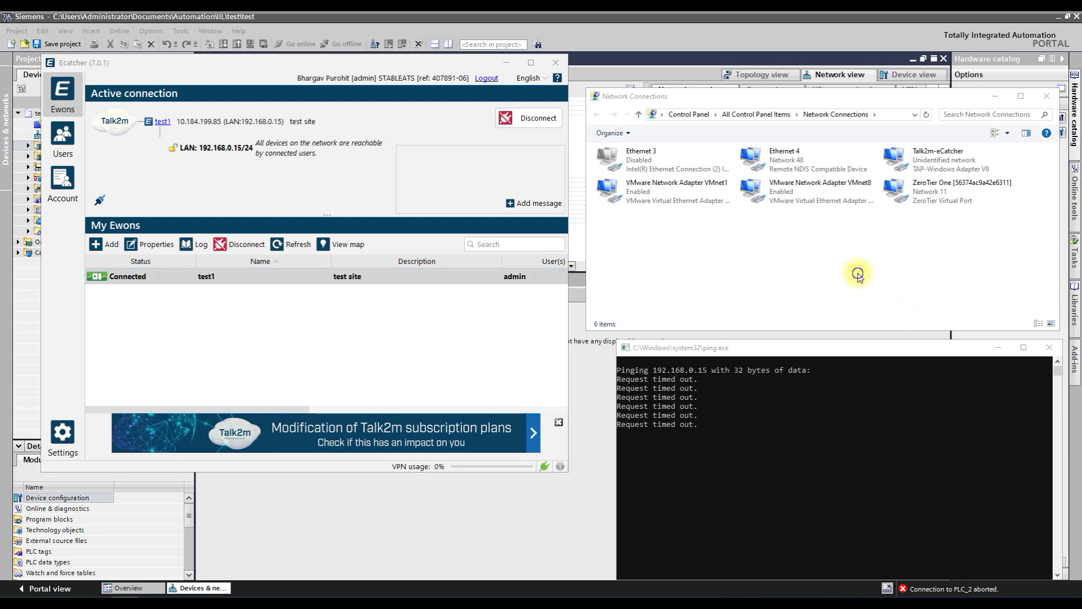
pyautogui.rightClick(858, 275)
pyautogui.click(888, 320)
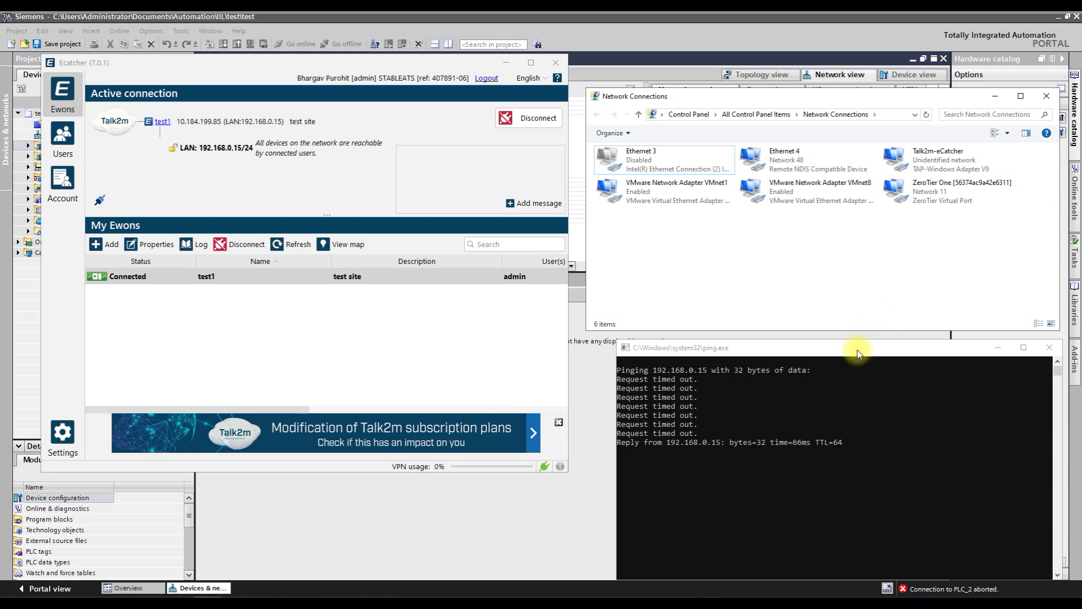
# Watch 192.168.0.15 answer the pings, then close that ping console.
pyautogui.moveTo(857, 350); pyautogui.dragTo(851, 296)
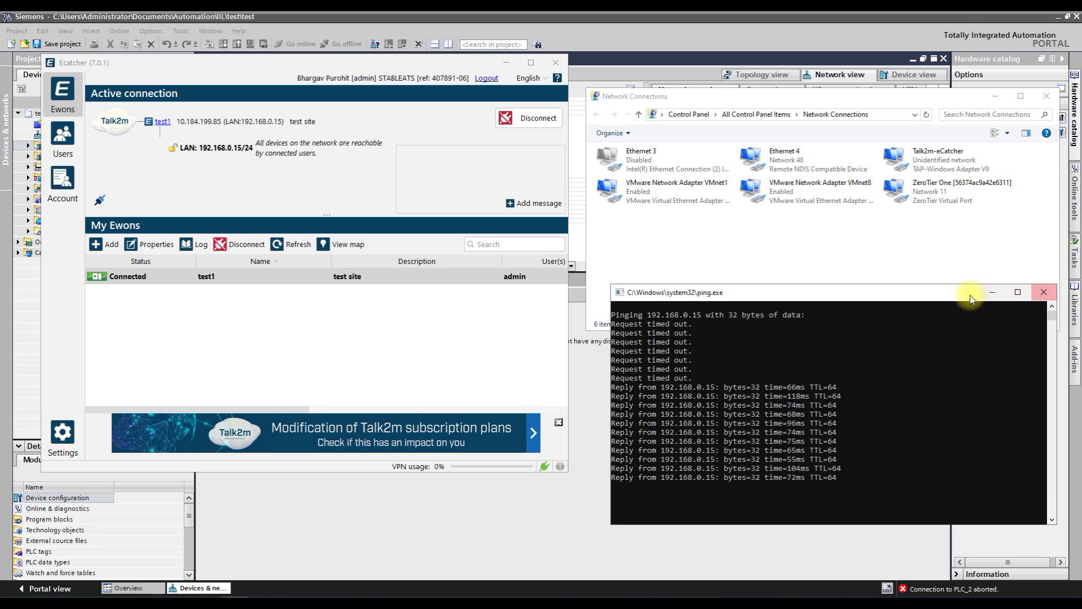
pyautogui.moveTo(937, 296); pyautogui.dragTo(932, 291)
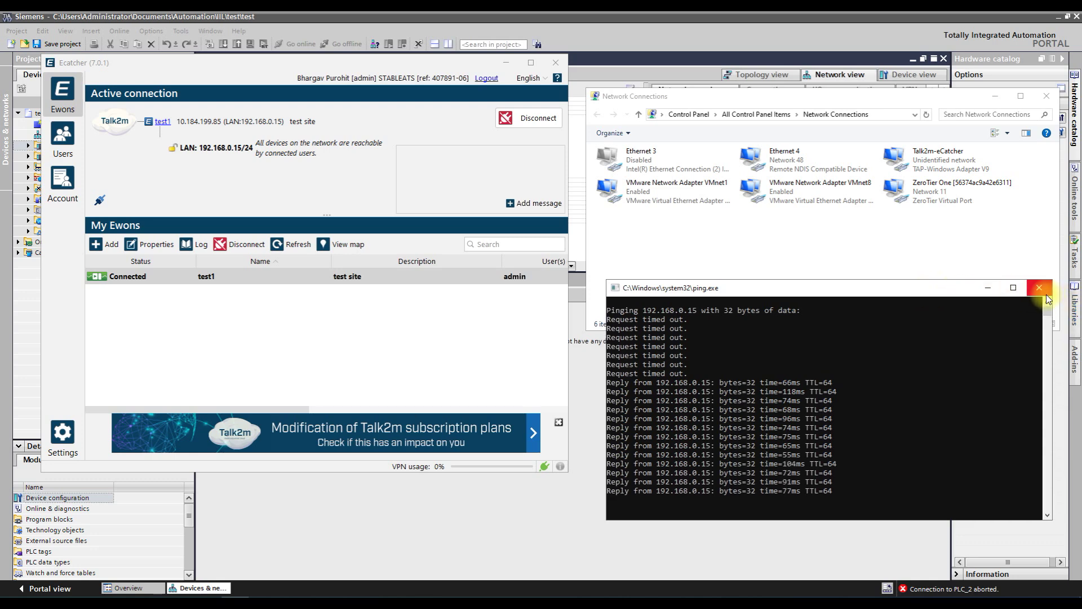
pyautogui.click(1045, 292)
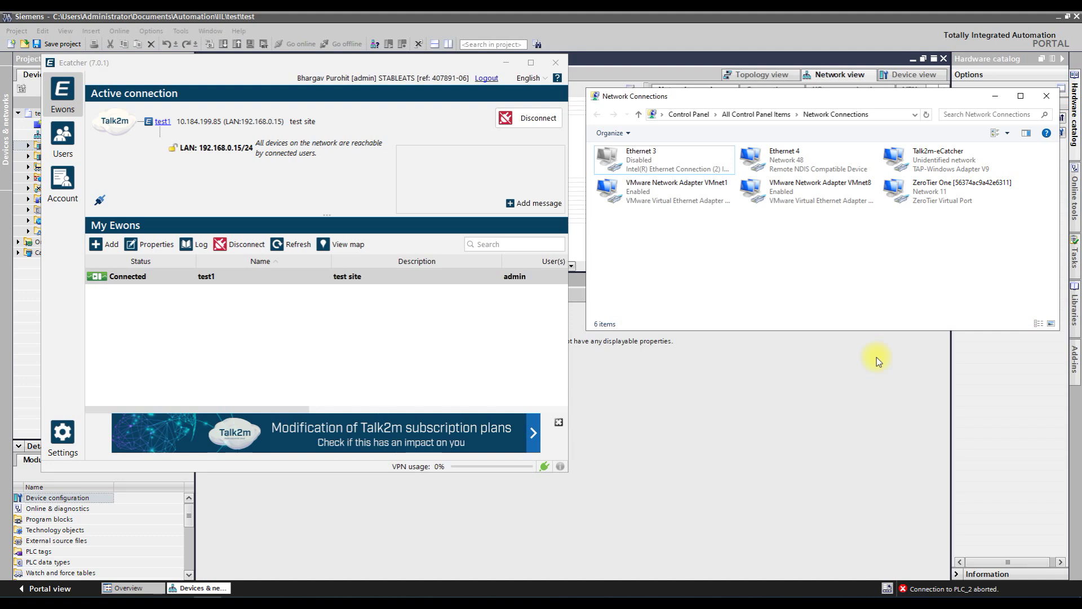
# Start a continuous ping to 192.168.0.1 with ping 192.168.0.1 -t from Run.
pyautogui.press('super+r')
pyautogui.press('End')
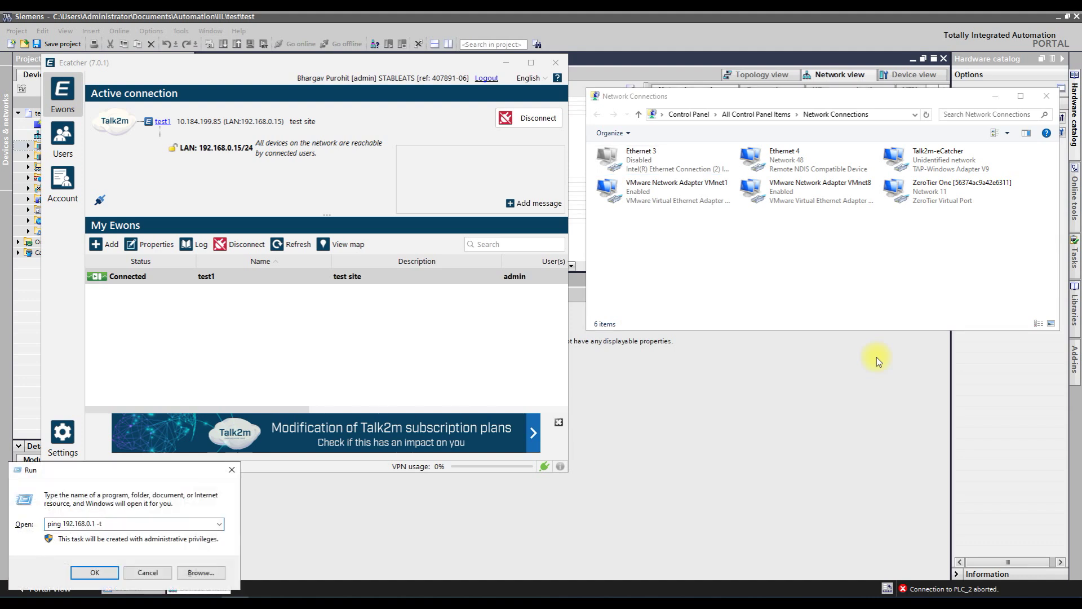
pyautogui.press('Return')
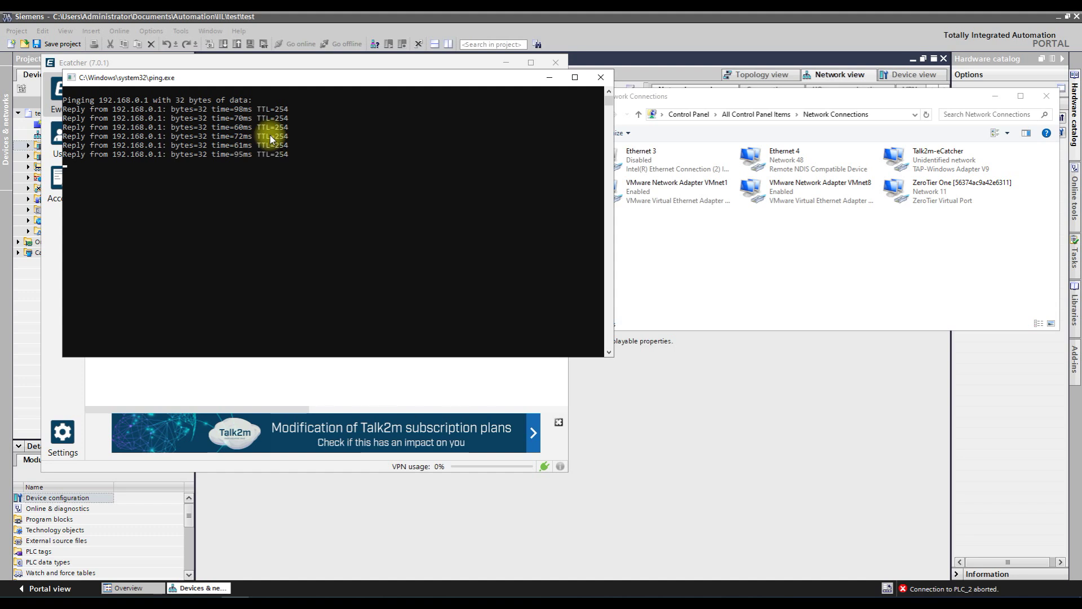
# Start a second continuous ping to 192.168.0.2 and place its console lower right.
pyautogui.press('super+r')
pyautogui.press('End')
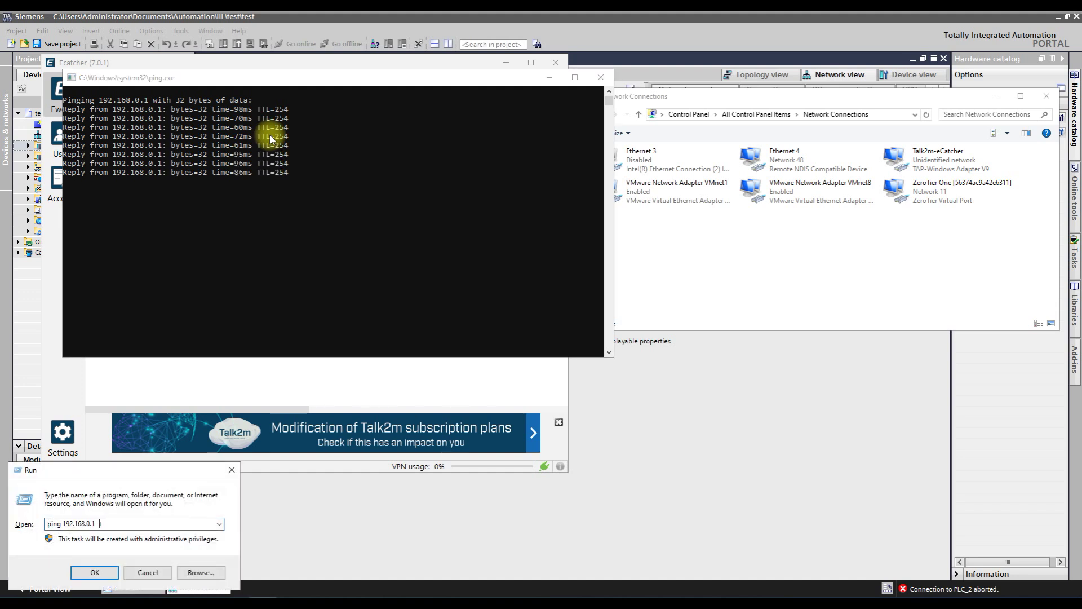
pyautogui.press('BackSpace')
pyautogui.write('2')
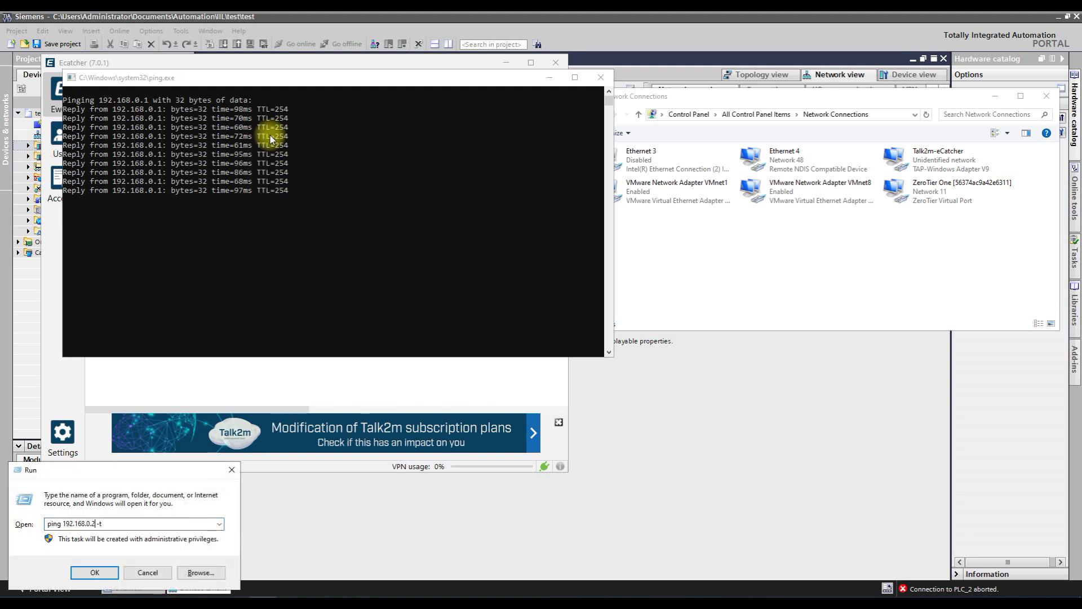
pyautogui.press('Return')
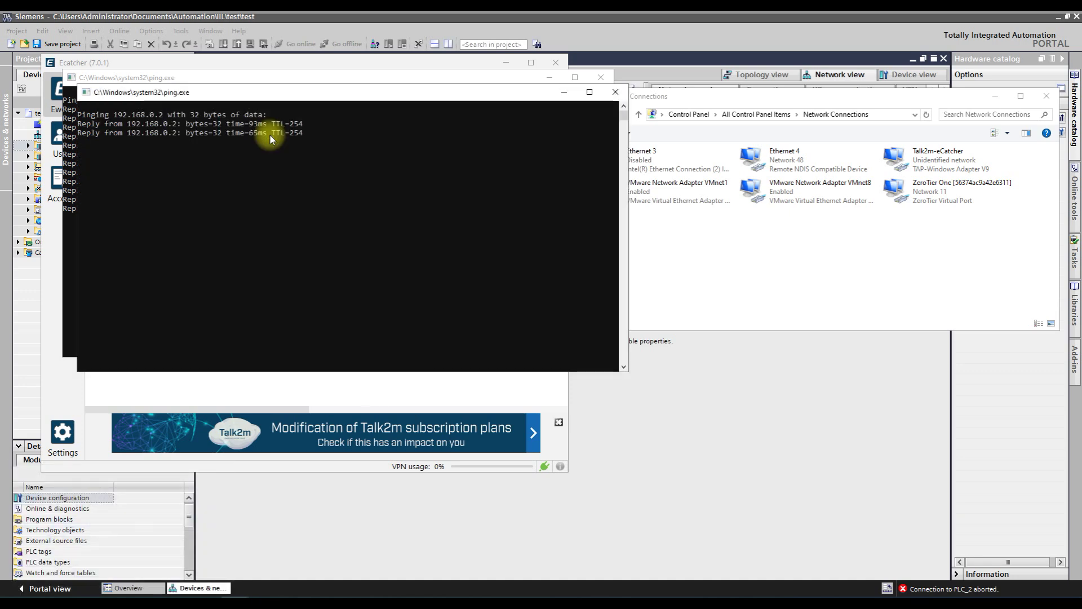
pyautogui.moveTo(239, 93); pyautogui.dragTo(624, 170)
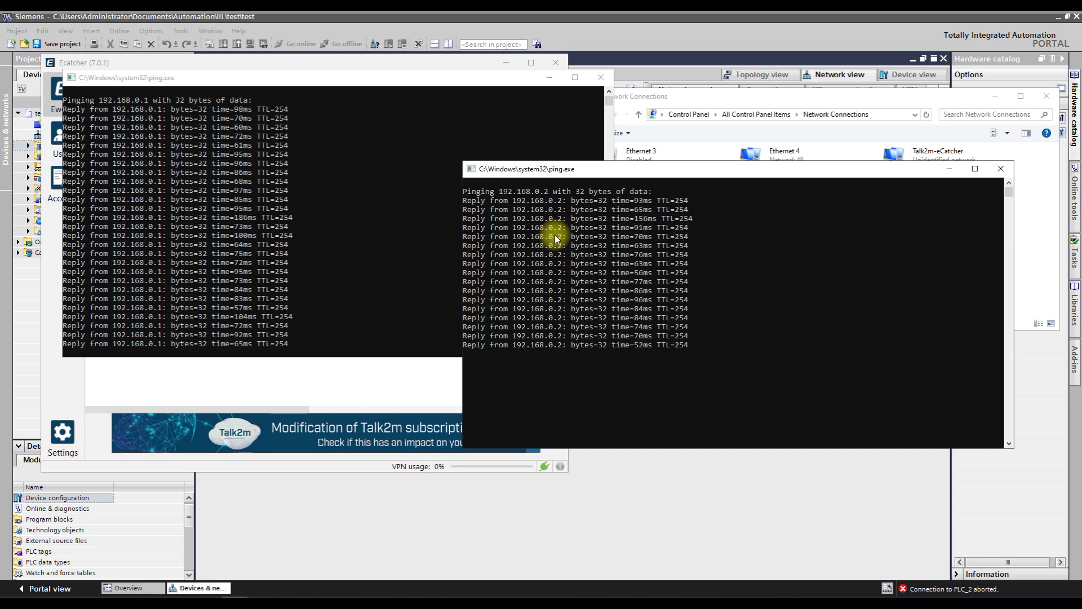
# Close the 192.168.0.2 and 192.168.0.1 ping consoles and minimize eCatcher.
pyautogui.click(1001, 169)
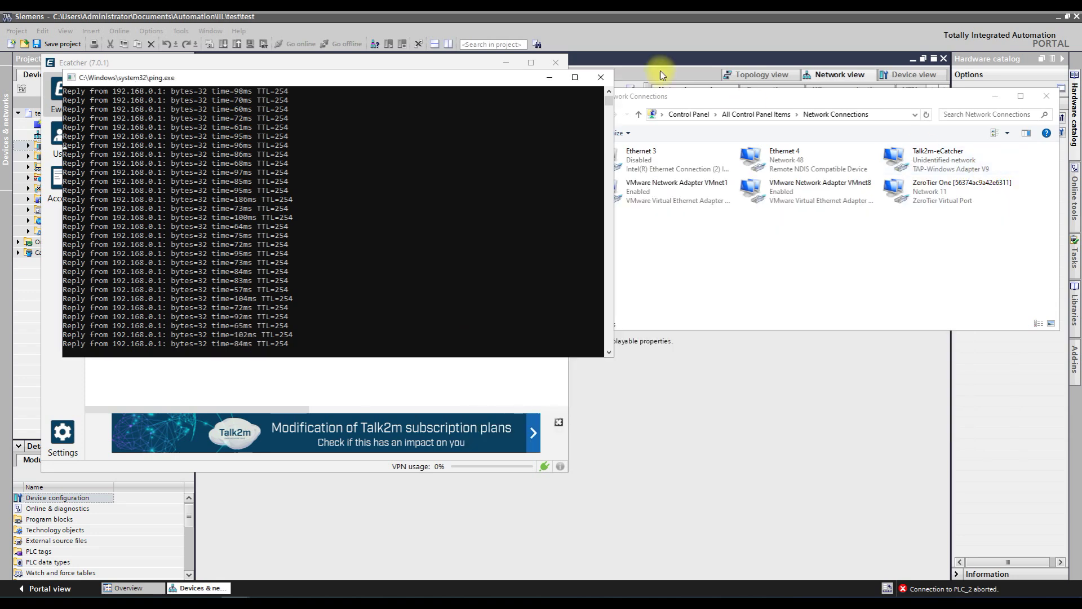
pyautogui.click(603, 78)
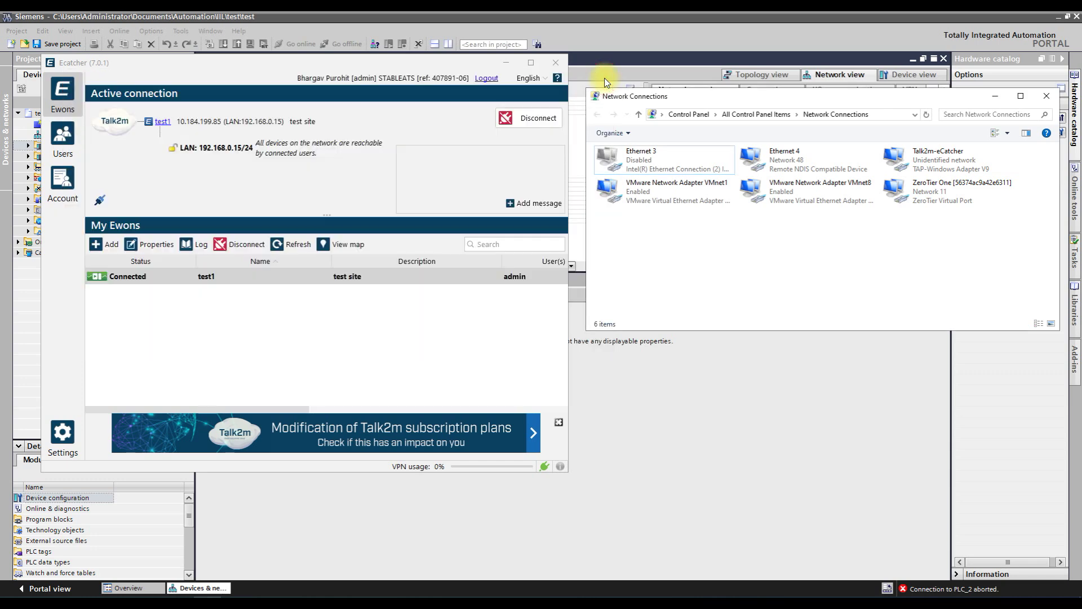
pyautogui.click(505, 63)
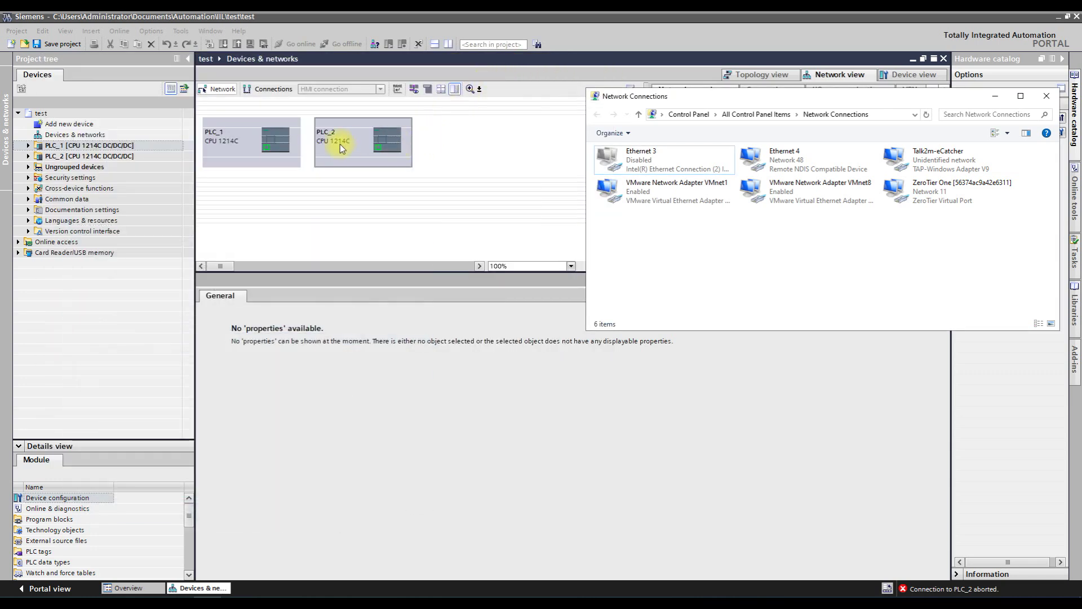
# Check PLC_1 (192.168.0.1) and PLC_2 (192.168.0.2) Ethernet addresses, then select PLC_2.
pyautogui.click(267, 150)
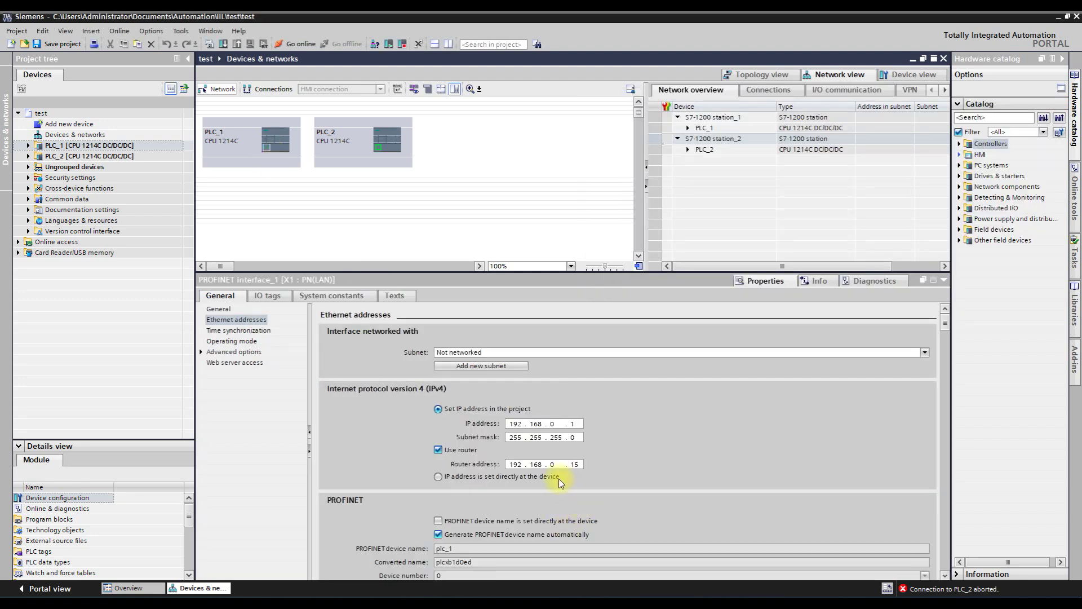
pyautogui.click(380, 148)
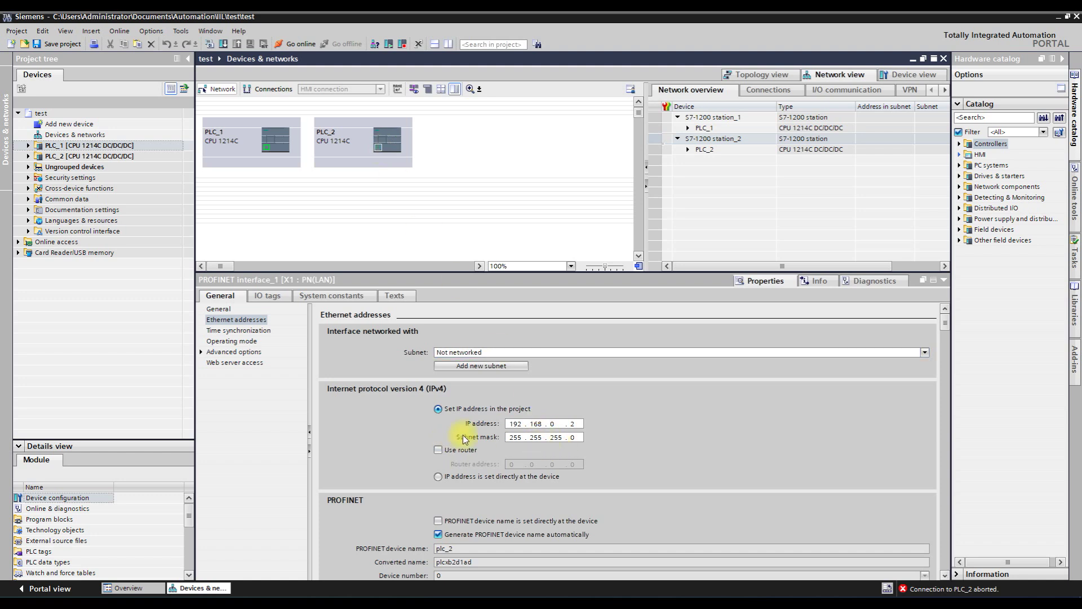
pyautogui.click(336, 123)
# Go online with PLC_2 using PN/IE on TAP-Windows Adapter V9 after searching for it.
pyautogui.click(295, 44)
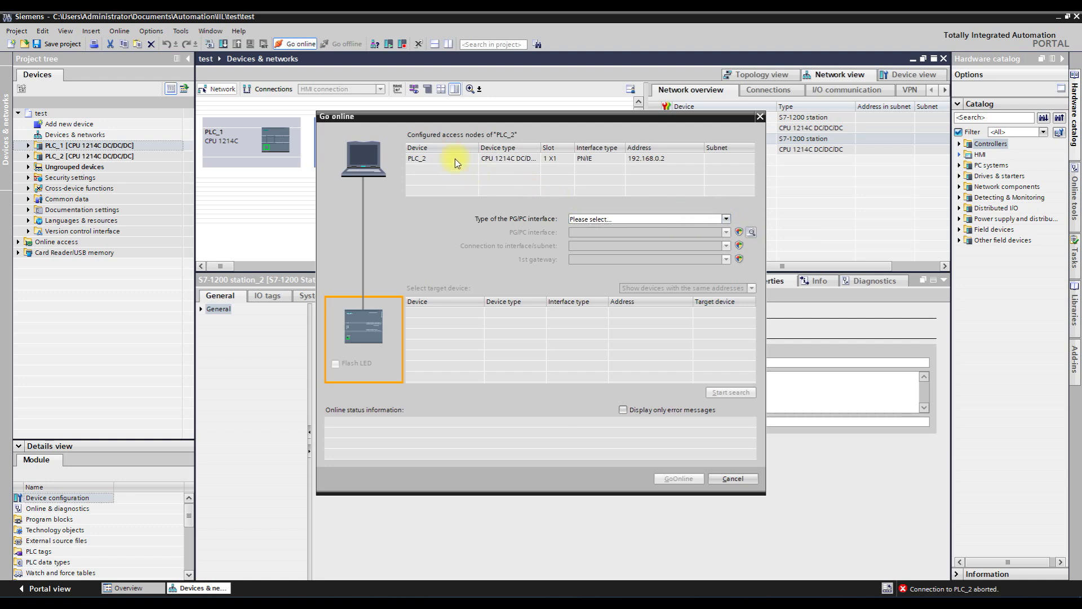
pyautogui.click(614, 219)
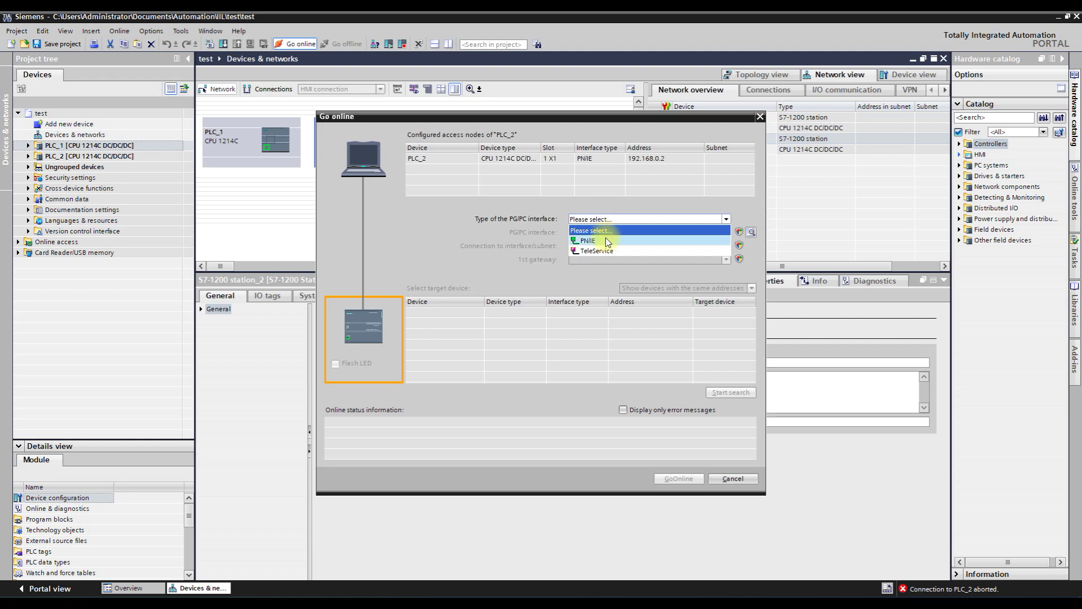
pyautogui.click(605, 239)
pyautogui.click(607, 233)
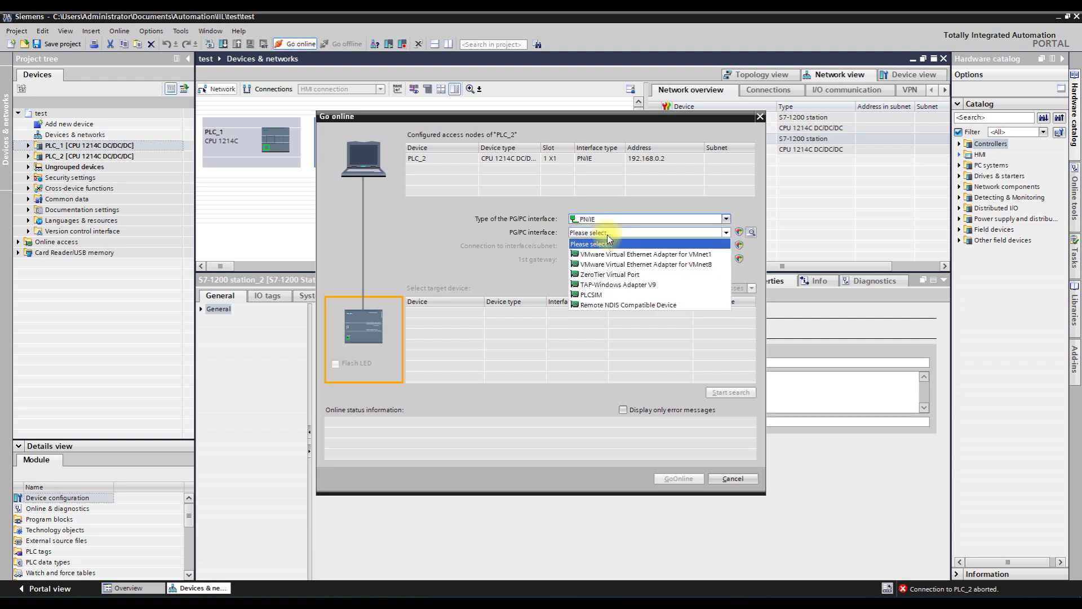
pyautogui.click(616, 285)
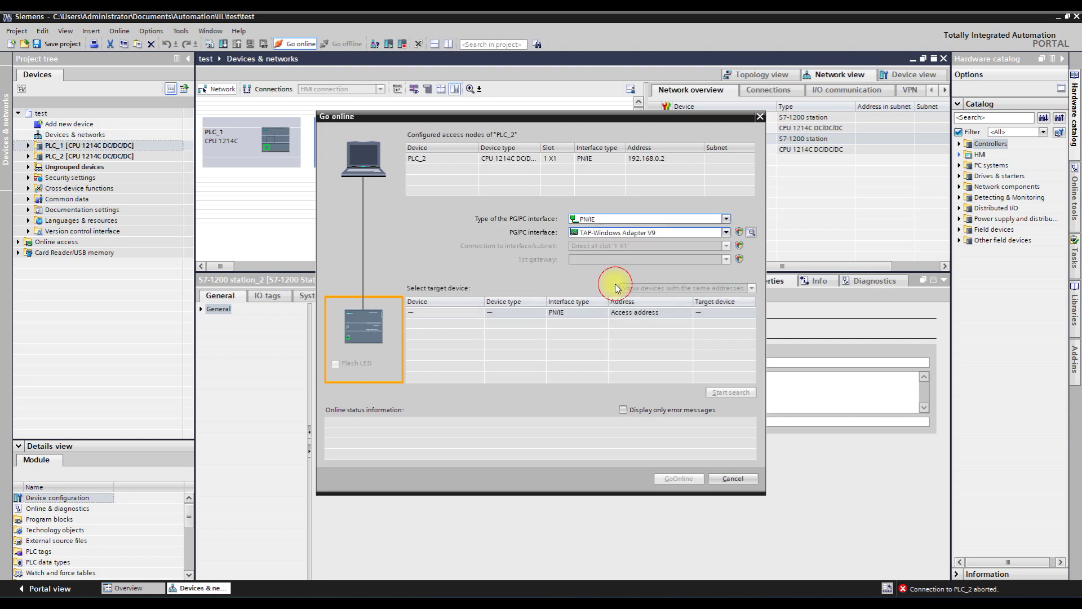
pyautogui.click(714, 394)
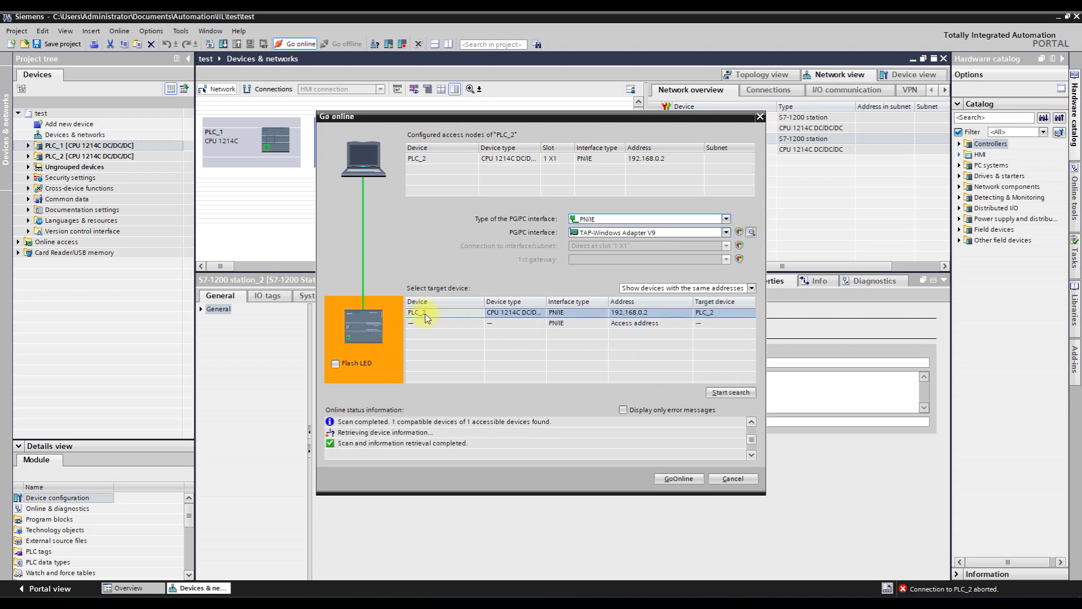
pyautogui.click(674, 479)
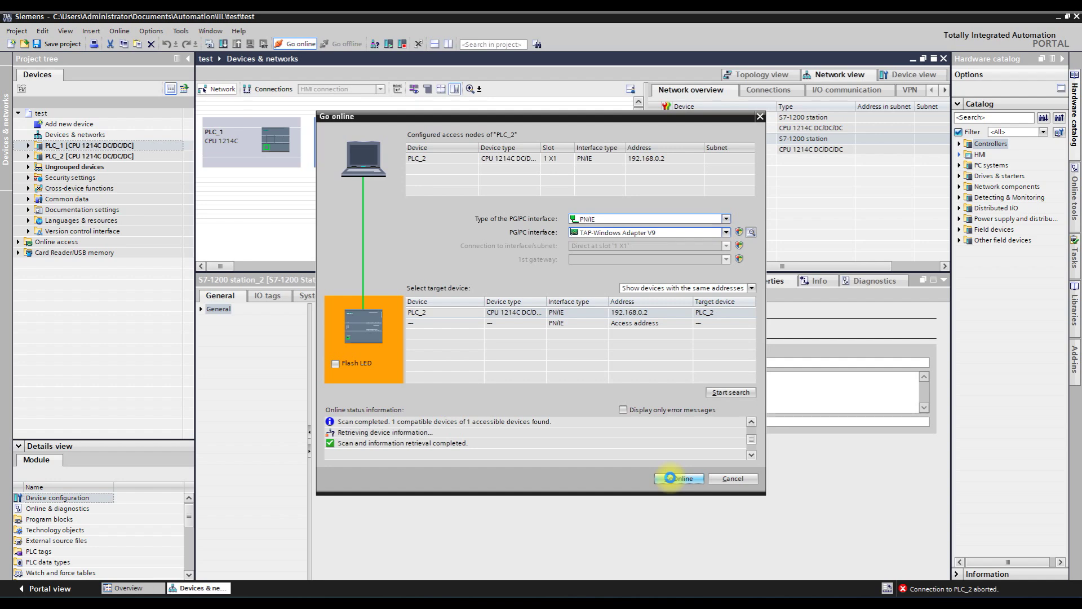
pyautogui.click(670, 478)
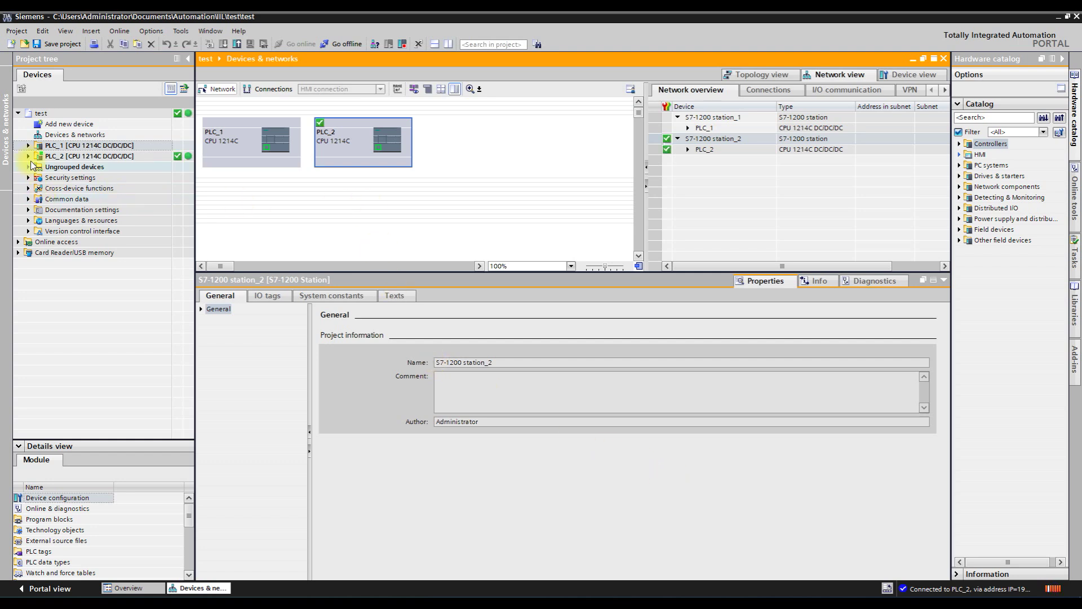
# Open PLC_2's Main [OB1] from Program blocks and toggle monitoring on and off.
pyautogui.click(28, 156)
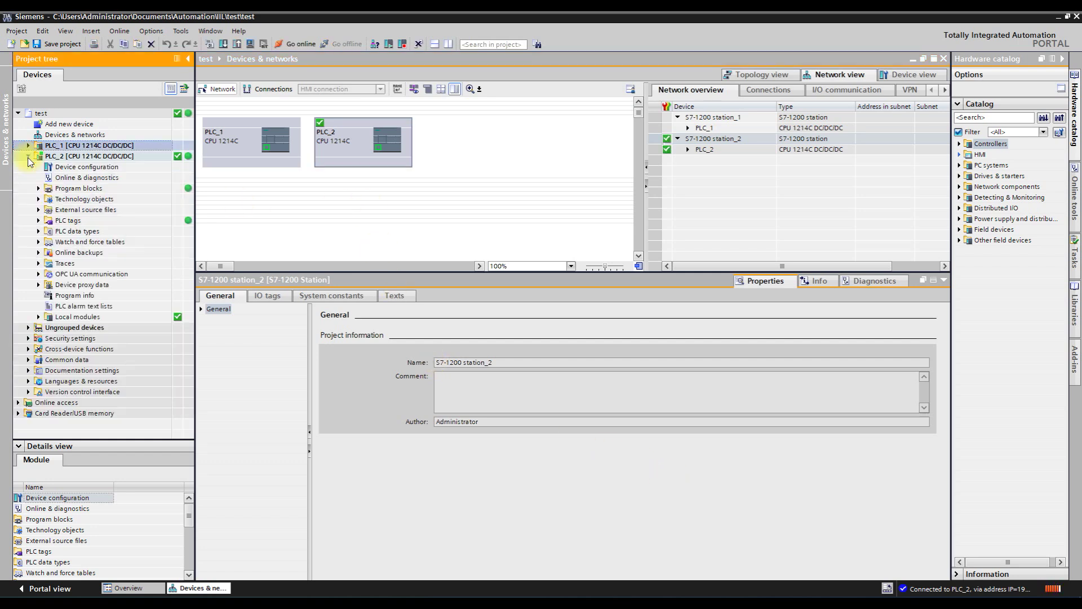
pyautogui.click(37, 189)
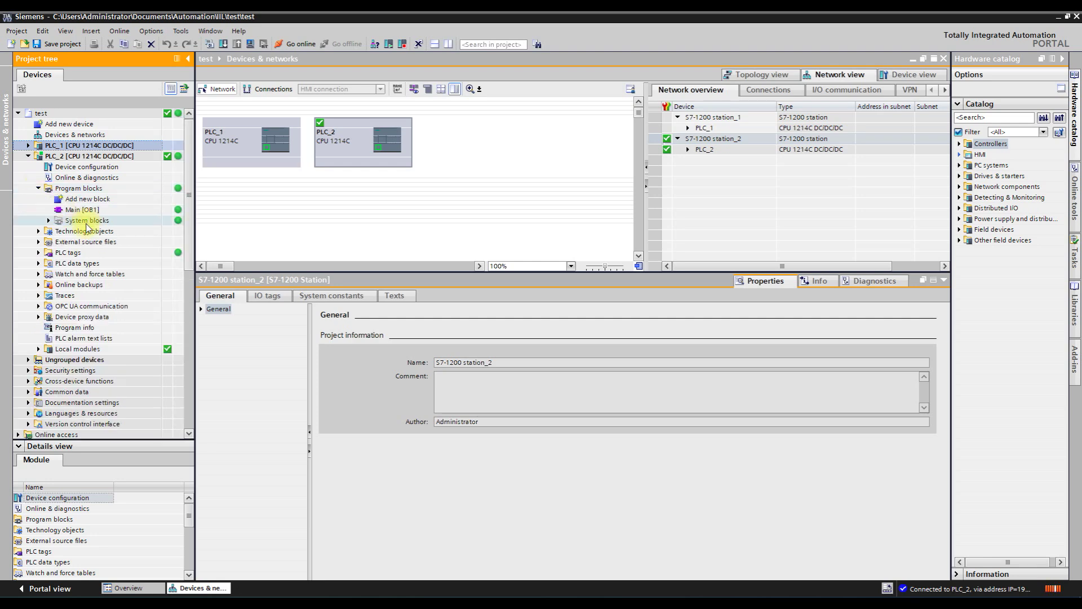
pyautogui.doubleClick(84, 210)
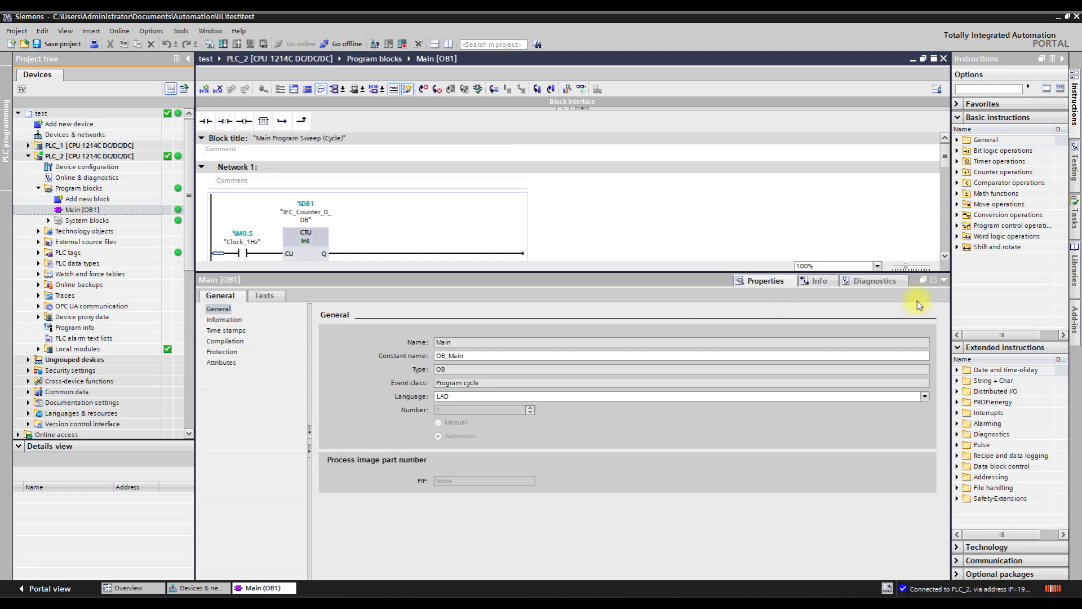
pyautogui.click(579, 89)
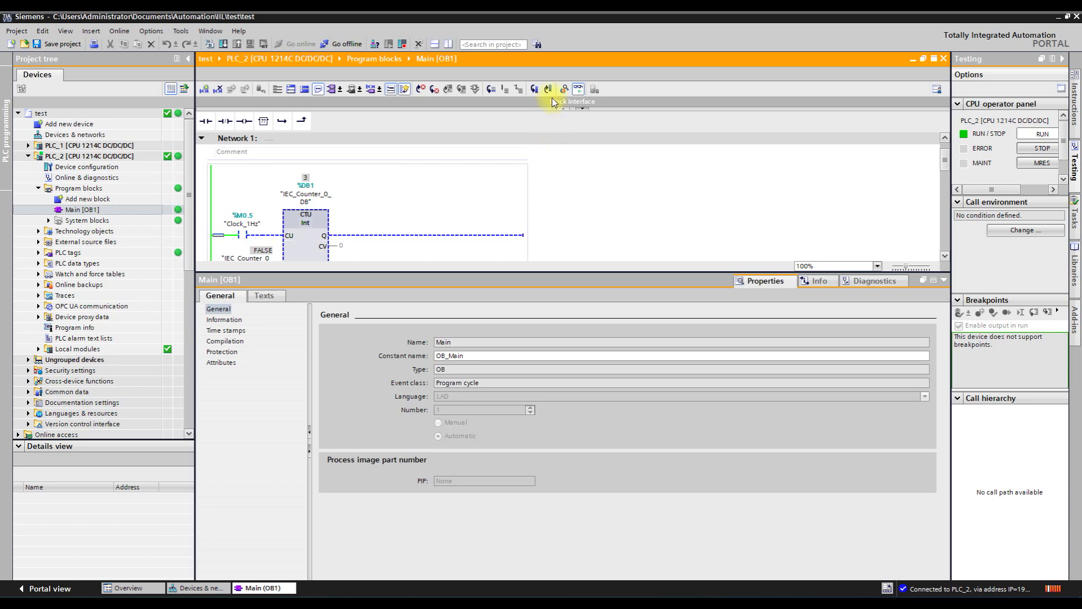
pyautogui.click(579, 89)
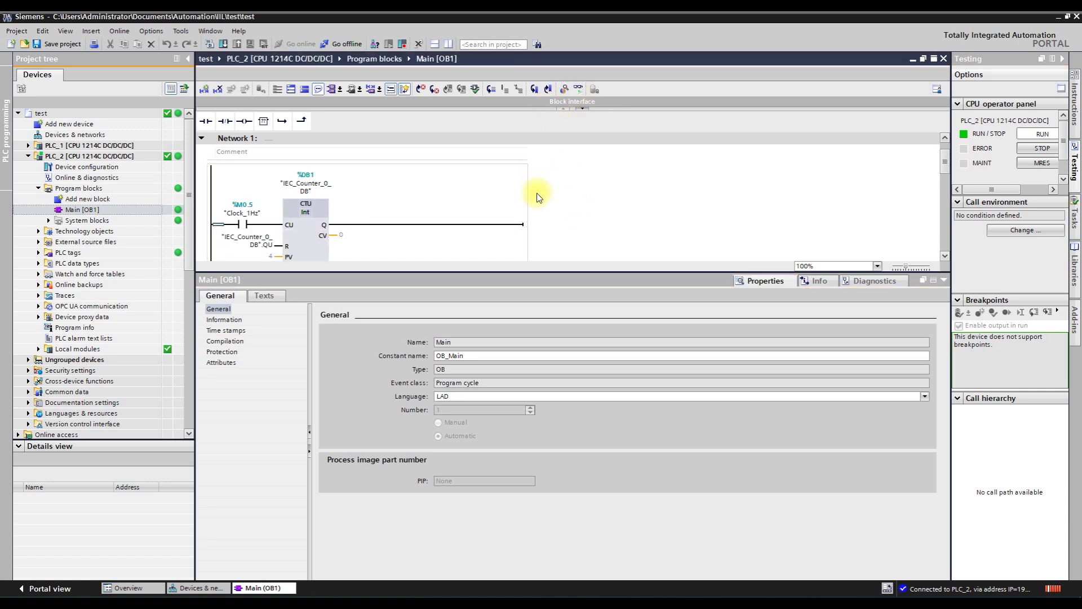
# Scroll to Network 2, collapse the inspector, and select the third compare value 3.
pyautogui.scroll(-6, 538, 195)
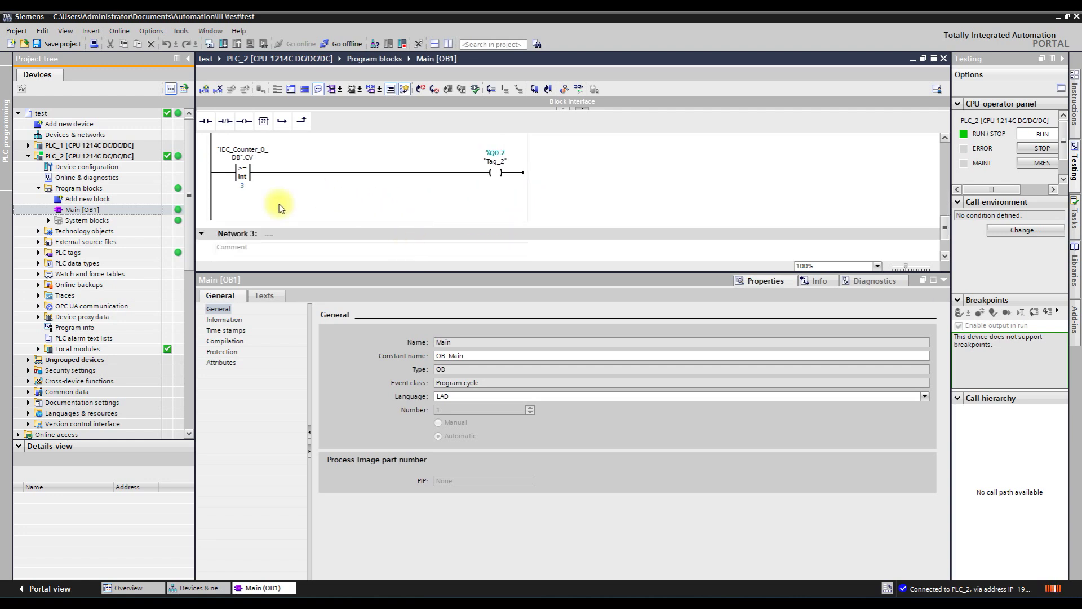
pyautogui.click(245, 190)
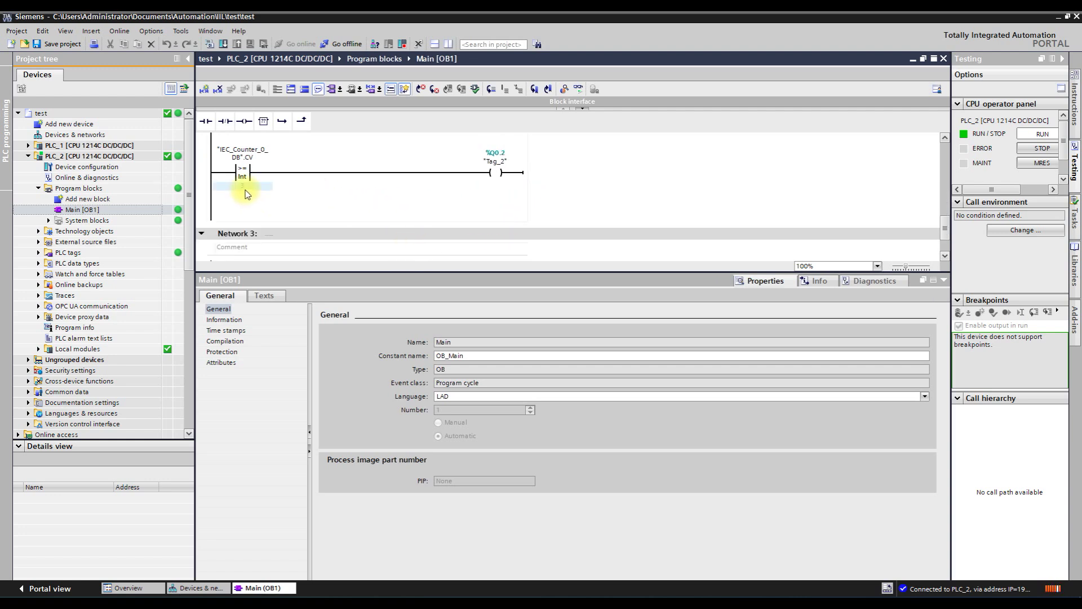
pyautogui.click(944, 280)
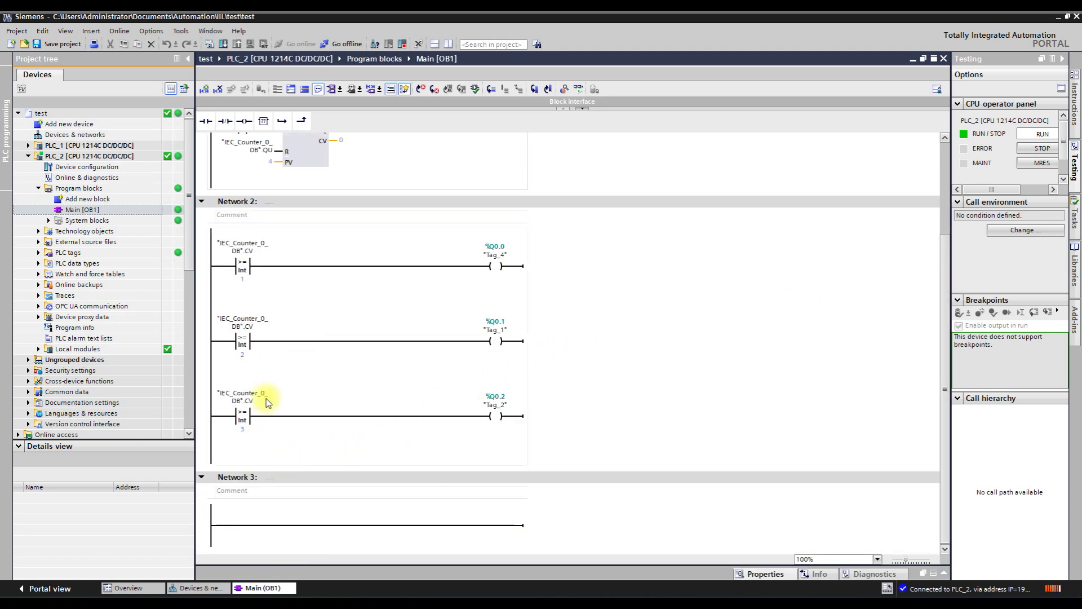
pyautogui.click(242, 431)
# Change the third compare value to 2, save, and download Main [OB1], overwriting it.
pyautogui.click(242, 433)
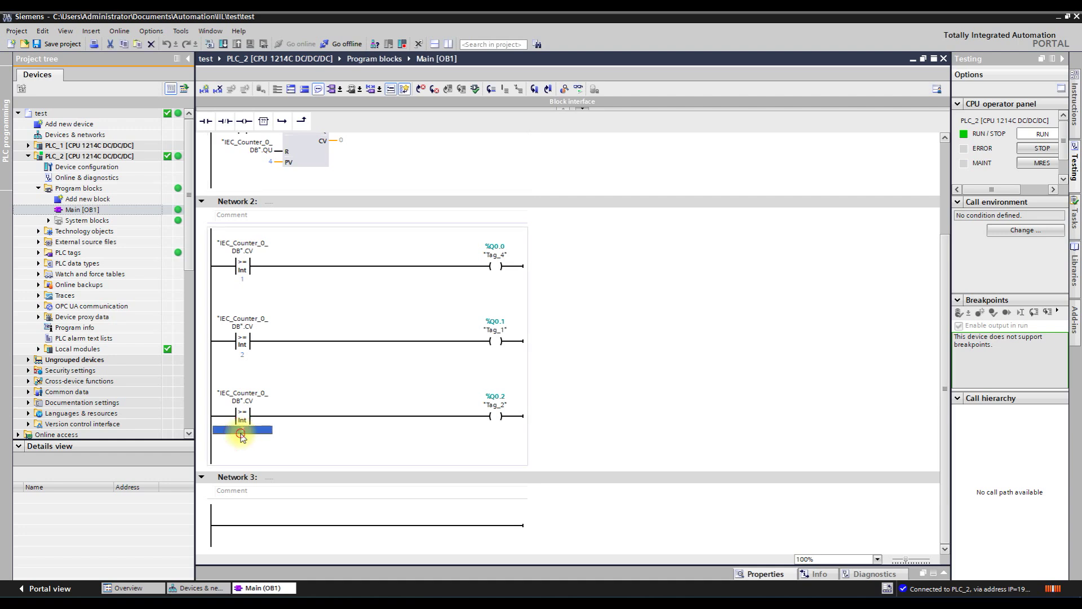
pyautogui.write('2')
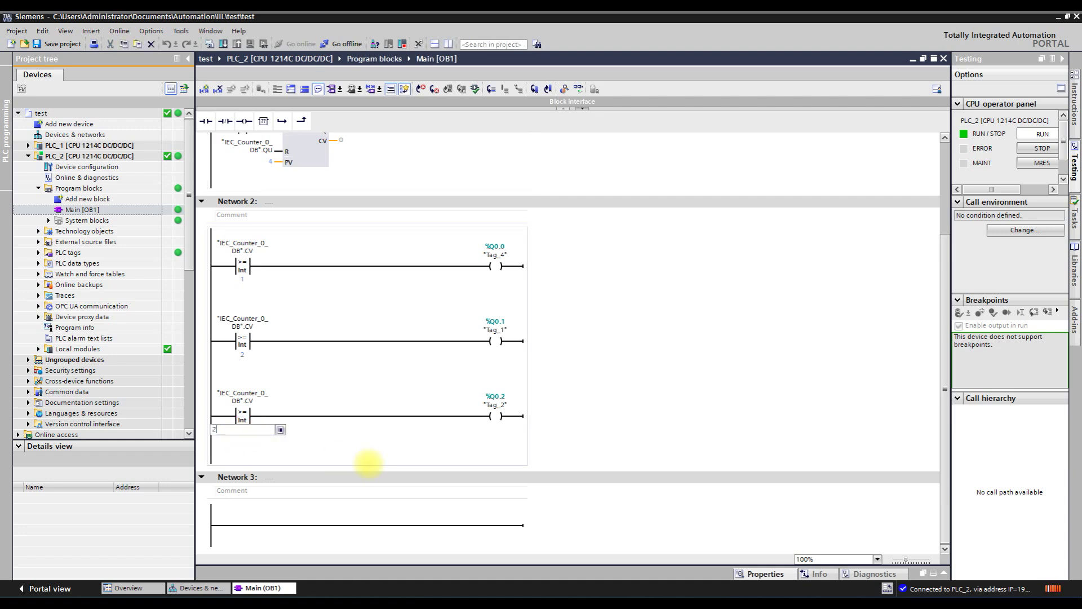
pyautogui.press('Return')
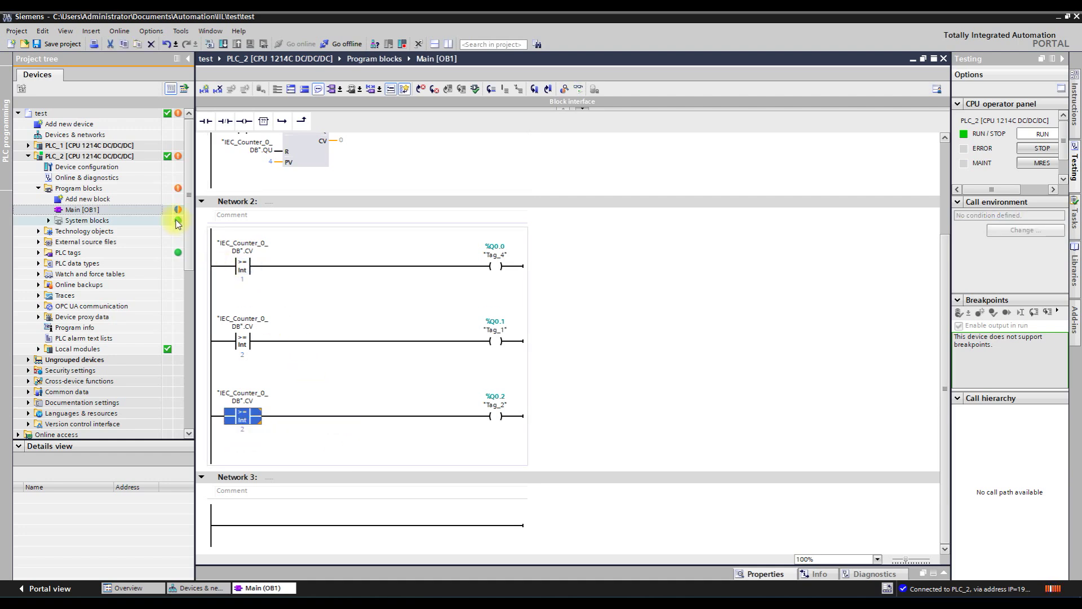
pyautogui.click(73, 48)
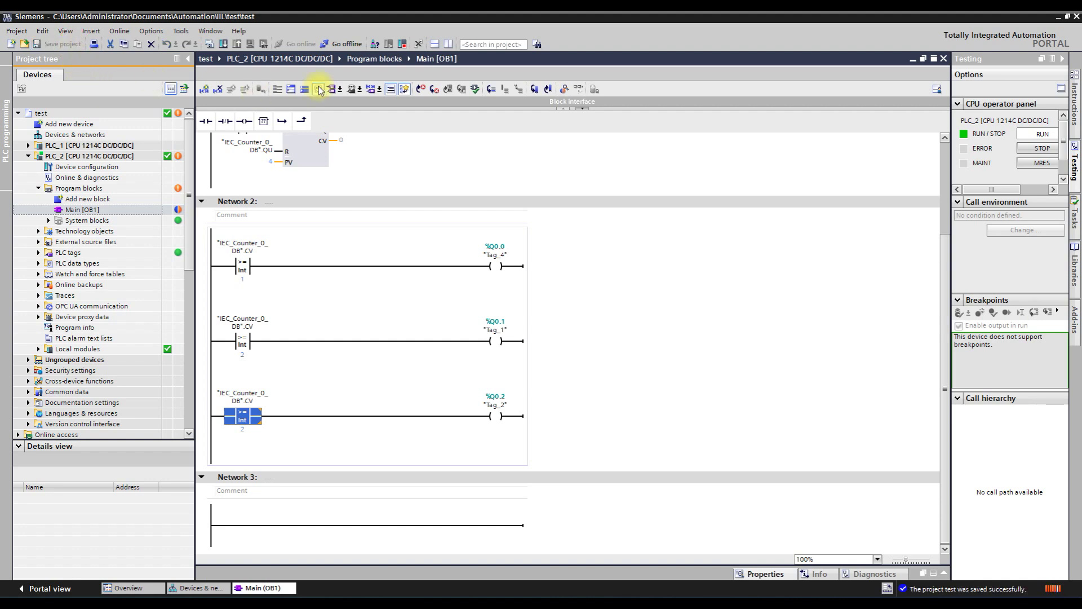
pyautogui.click(224, 44)
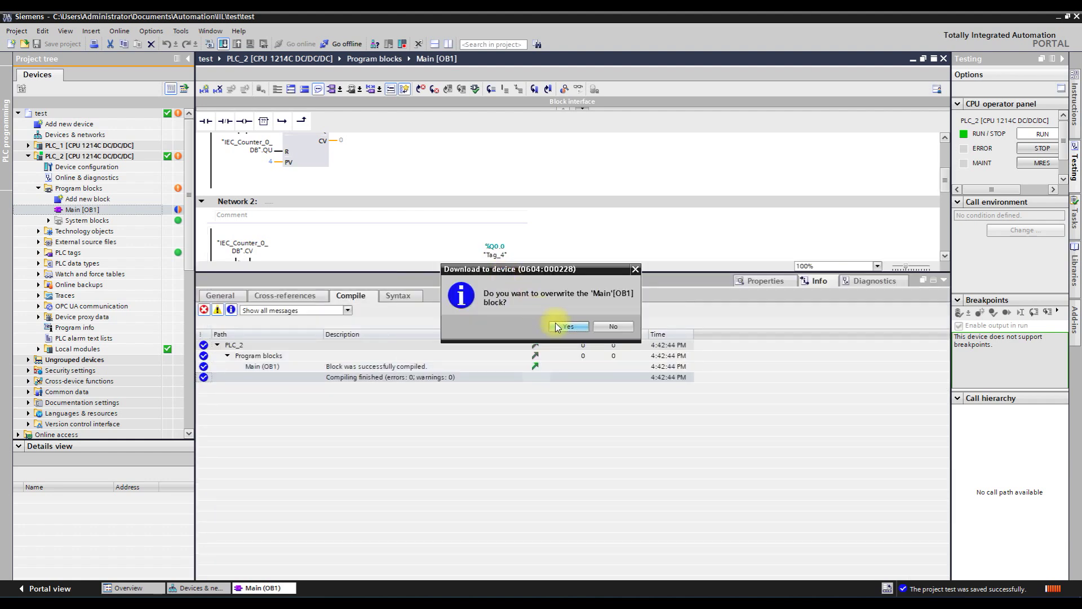
pyautogui.click(556, 323)
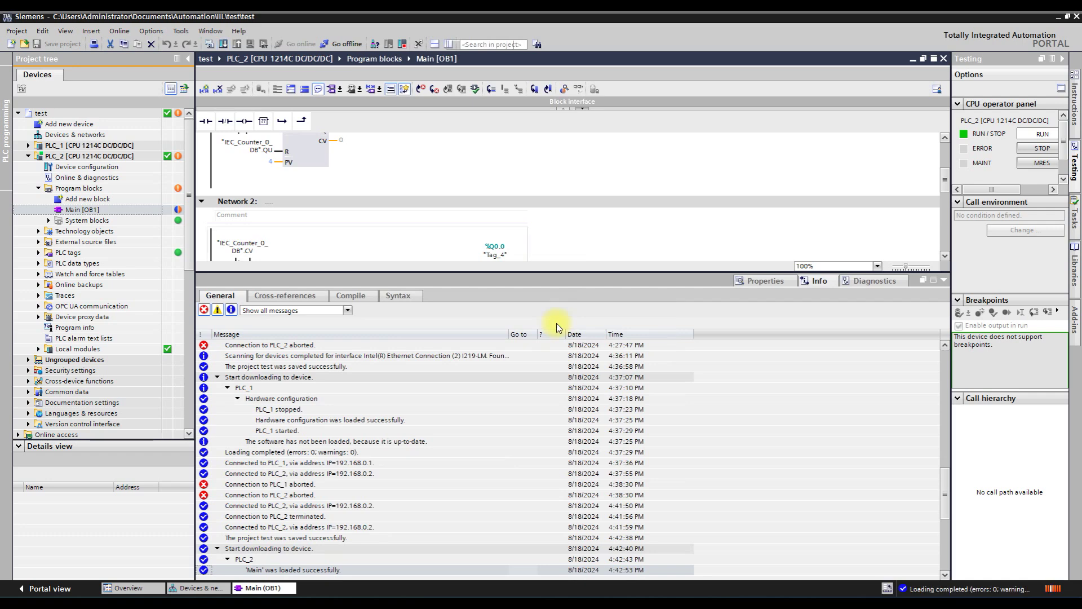
# Briefly monitor the updated ladder, then open the Go online dialog for PLC_1.
pyautogui.click(944, 280)
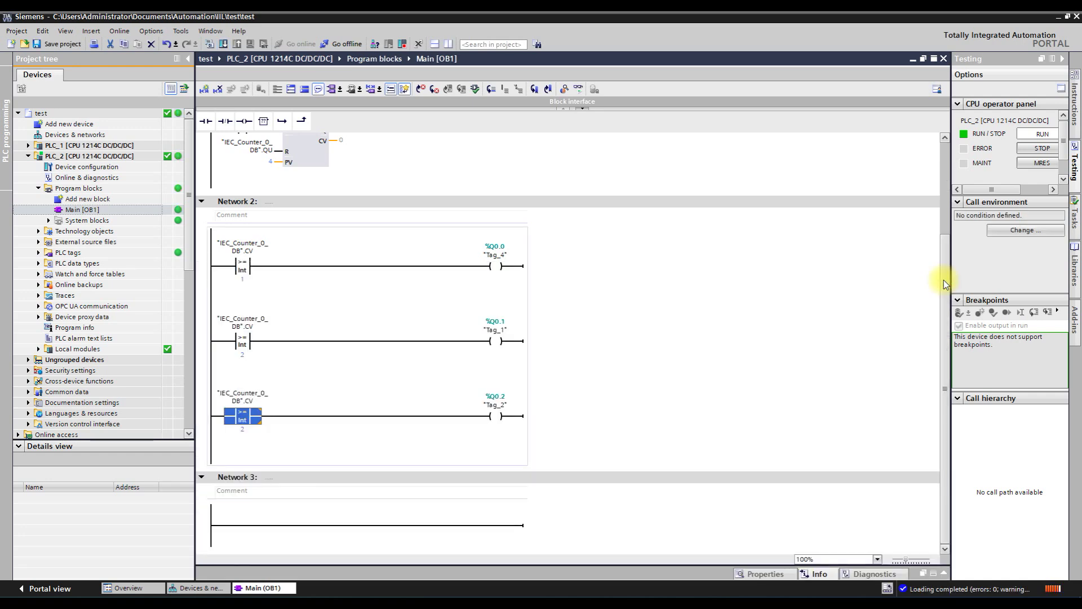
pyautogui.click(578, 89)
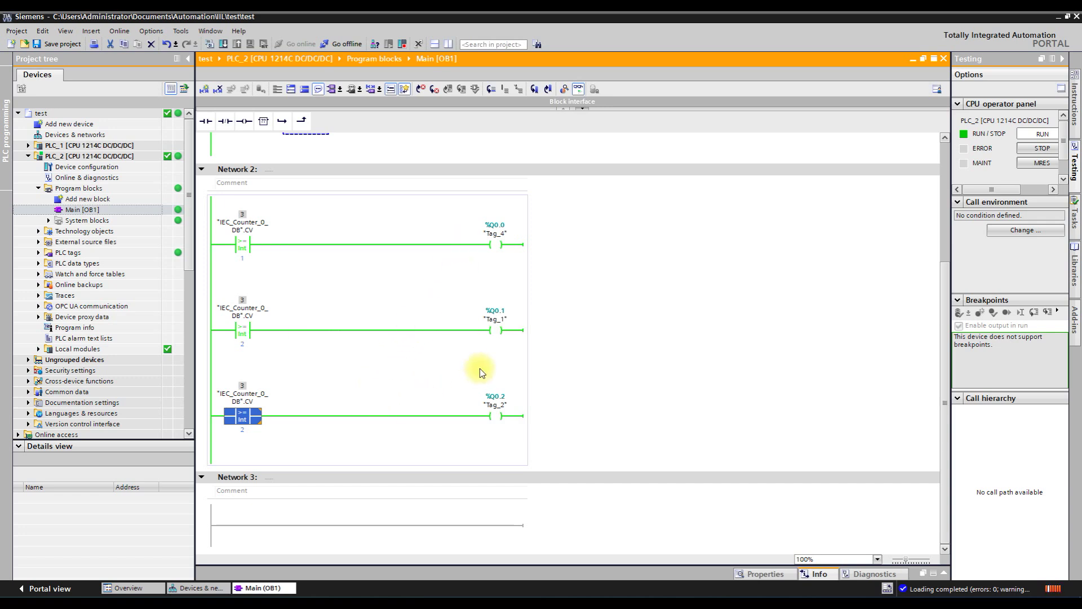
pyautogui.scroll(2, 533, 377)
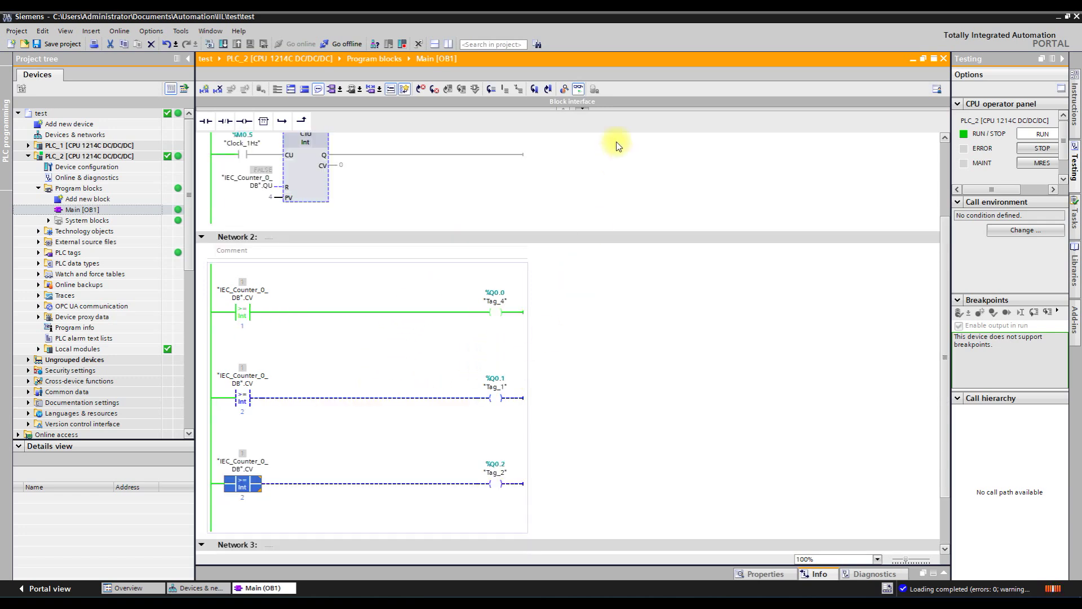
pyautogui.click(579, 89)
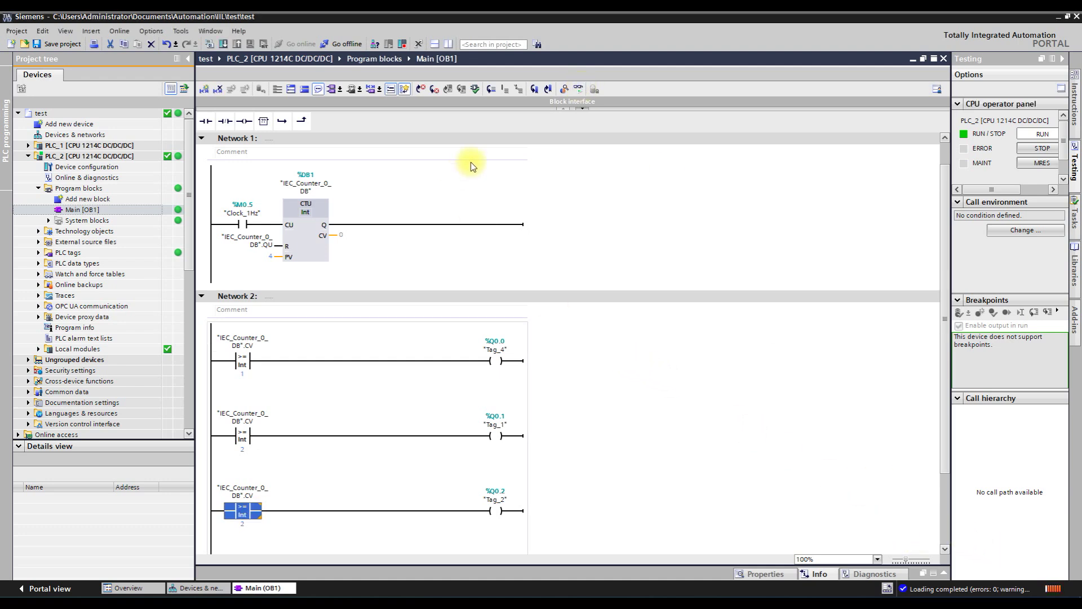
pyautogui.click(131, 146)
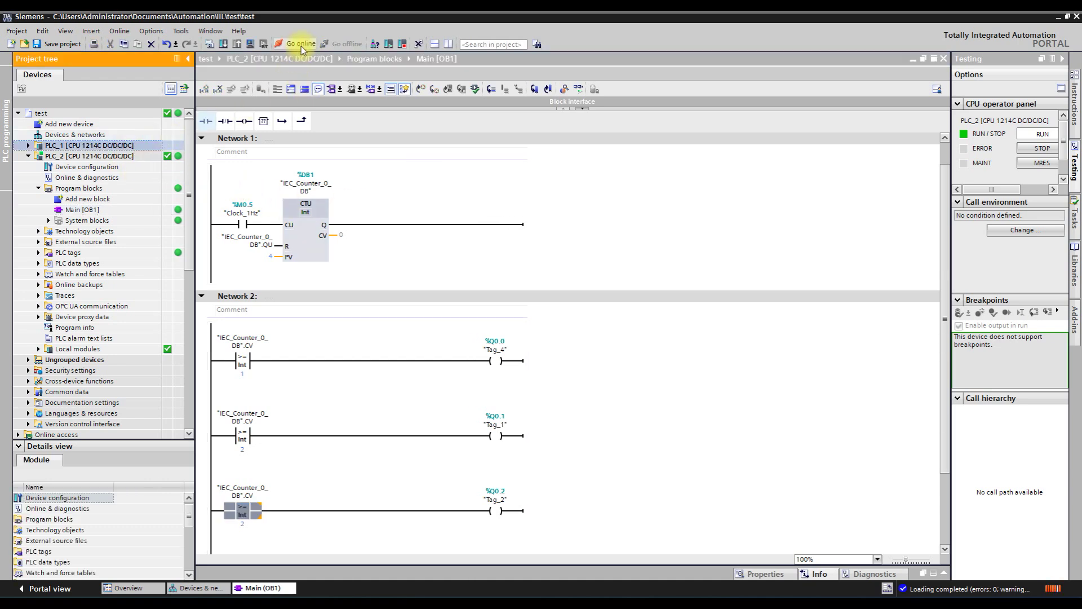
pyautogui.click(302, 46)
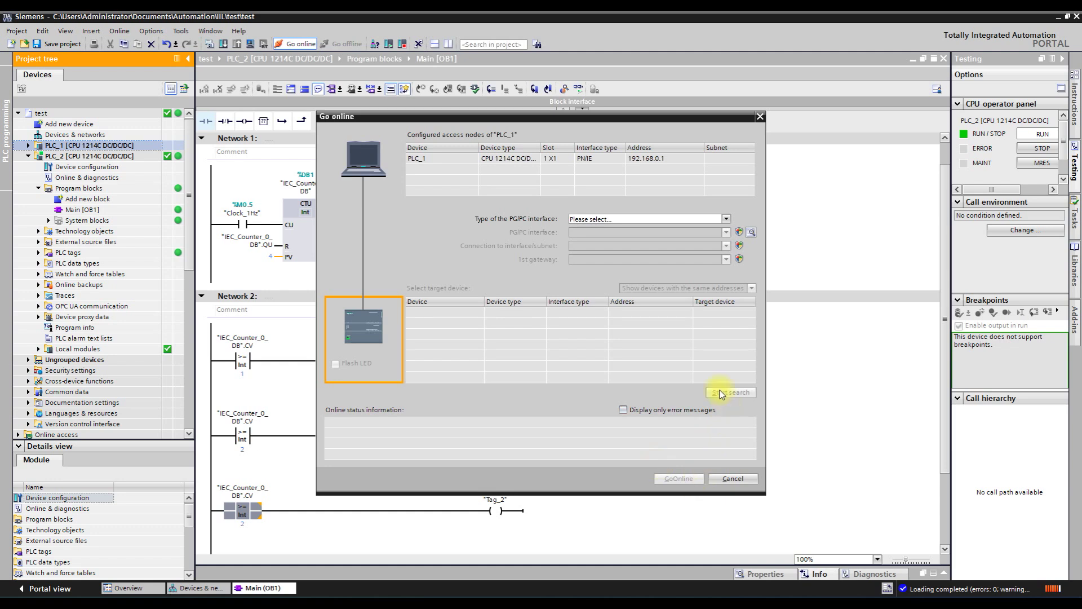
# Go online with PLC_1 using PN/IE on the ZeroTier Virtual Port after searching.
pyautogui.click(648, 219)
pyautogui.click(637, 237)
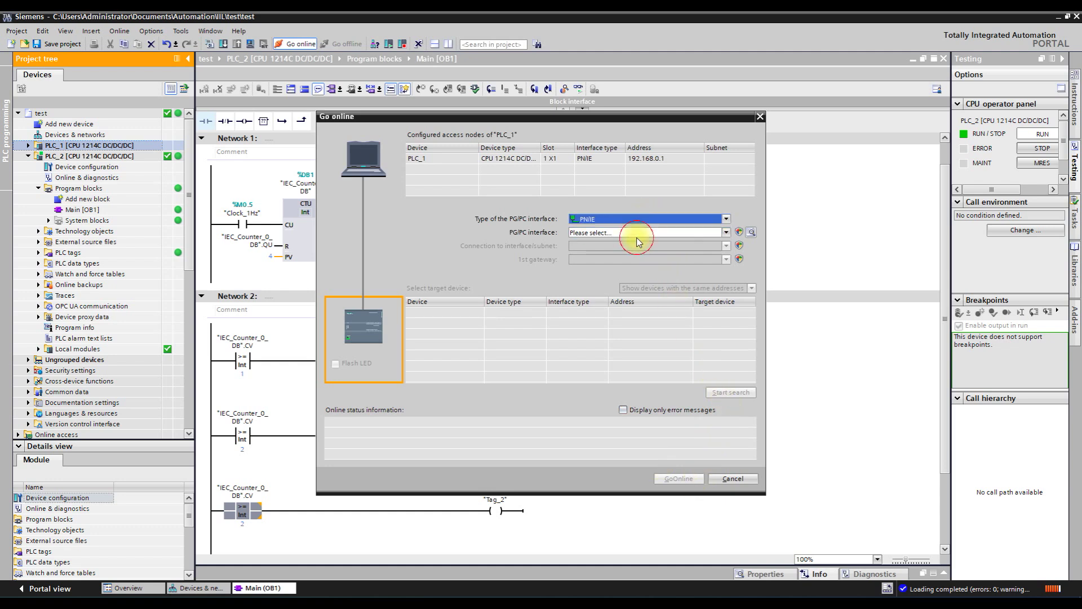
pyautogui.click(643, 233)
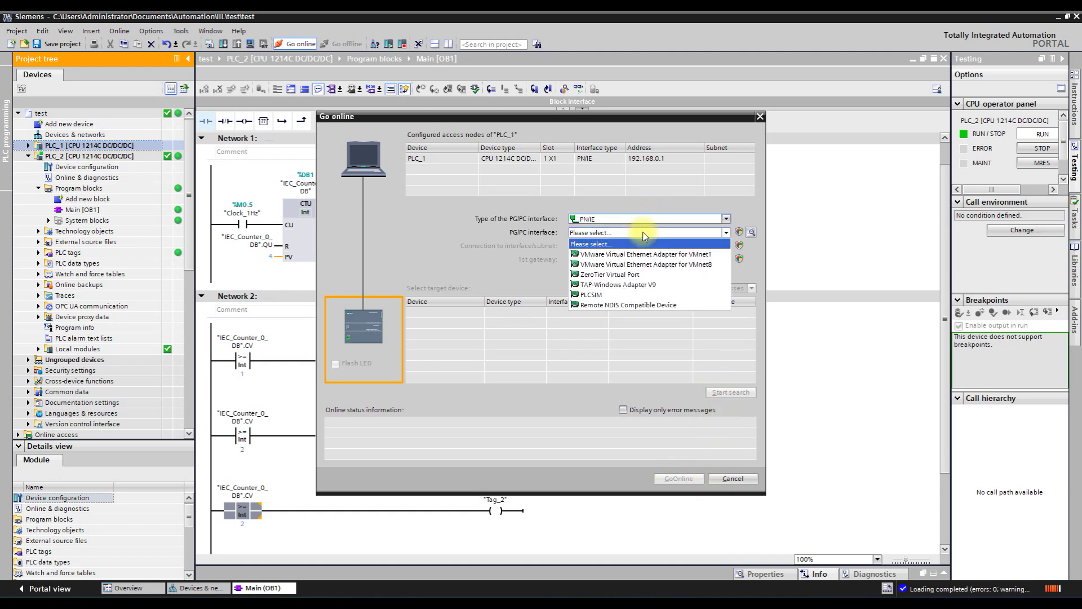
pyautogui.click(636, 275)
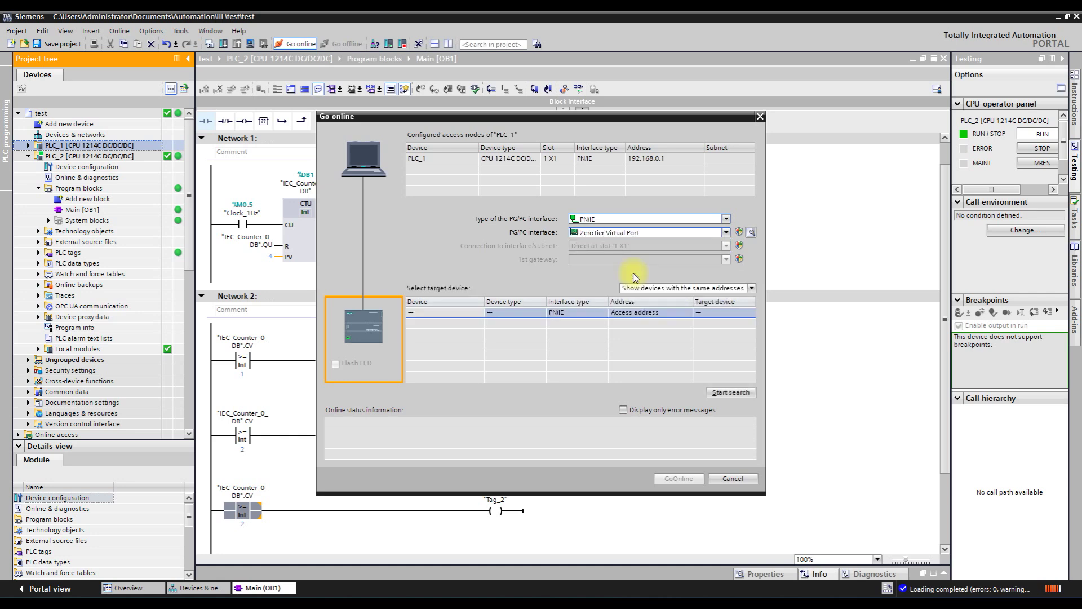
pyautogui.click(720, 394)
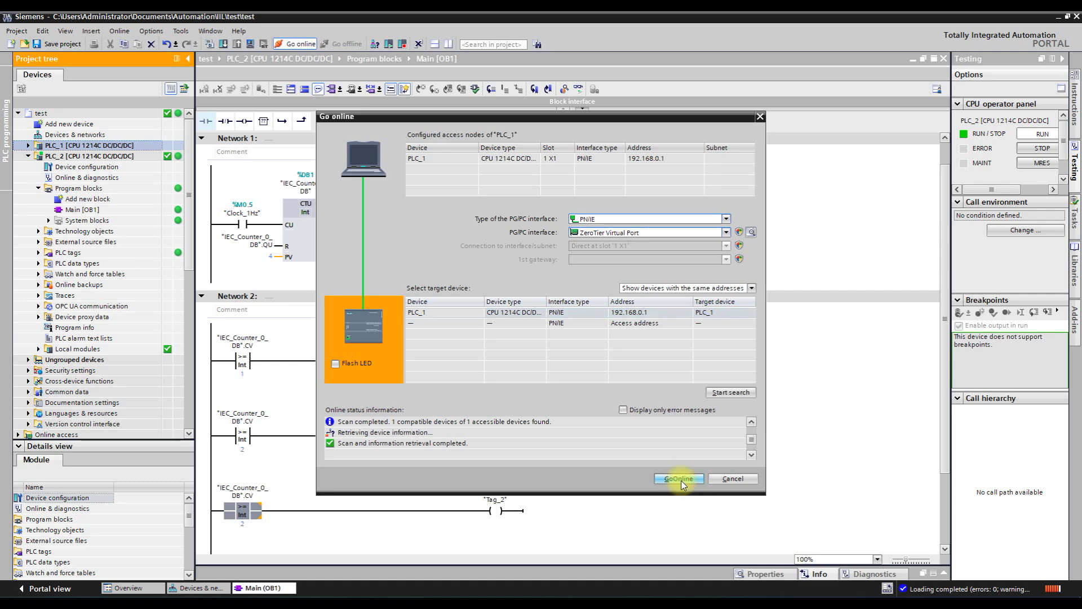
pyautogui.click(680, 478)
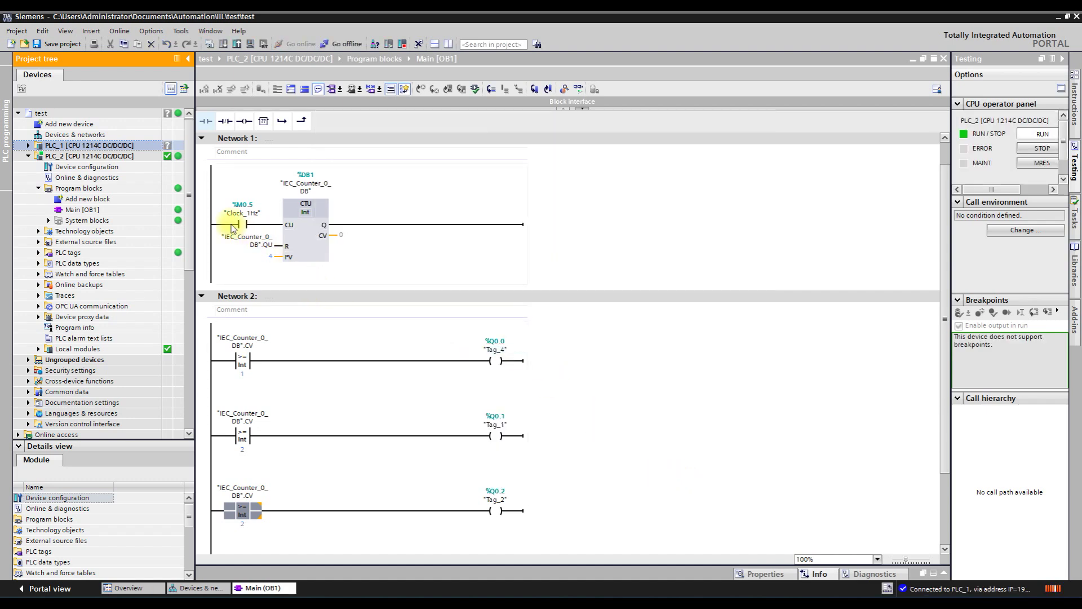
# Expand PLC_1, then collapse PLC_2 and PLC_1 in the project tree.
pyautogui.click(28, 144)
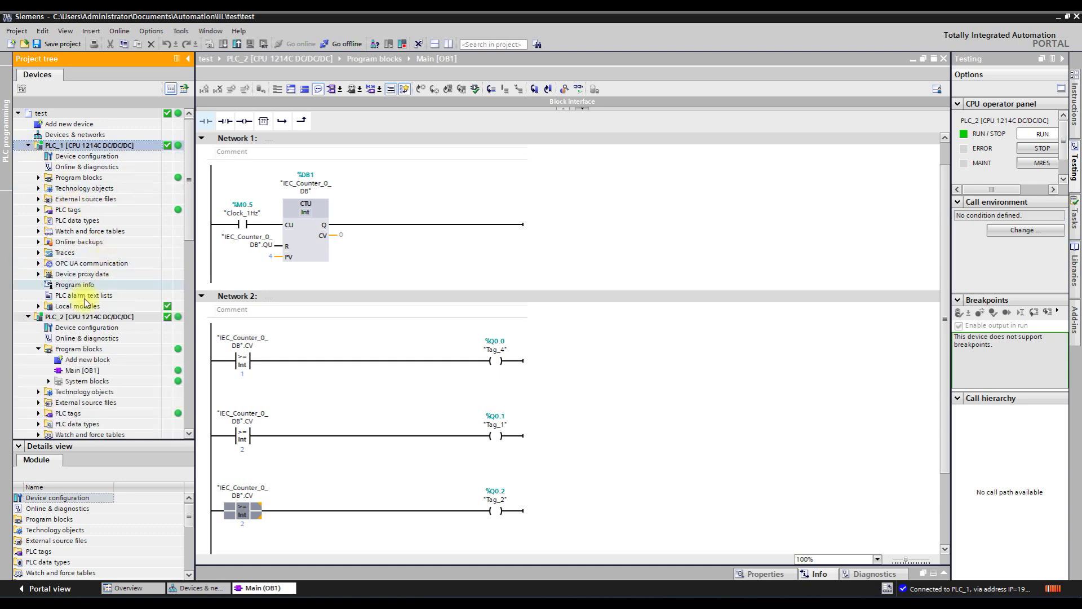
pyautogui.click(29, 317)
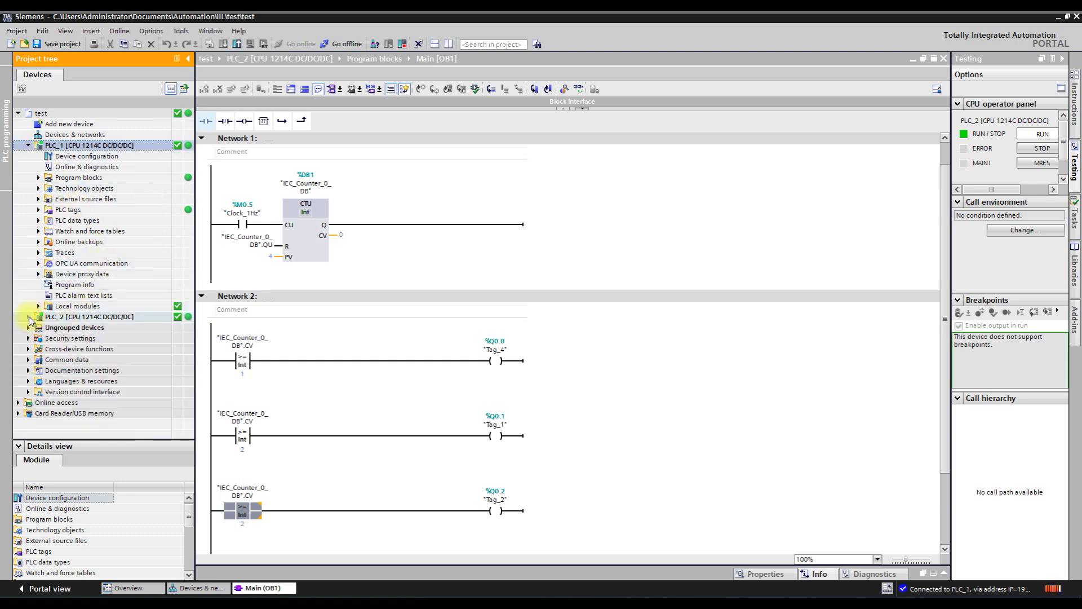
pyautogui.click(28, 144)
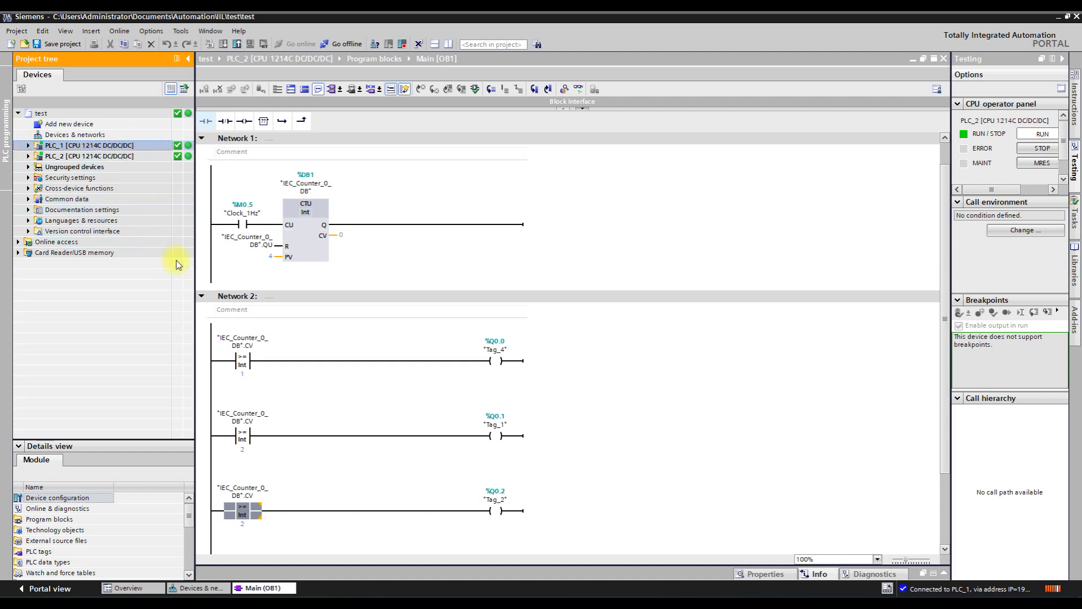
# Bring up the Run box prefilled with ping 192.168.0.2 -t.
pyautogui.press('super+r')
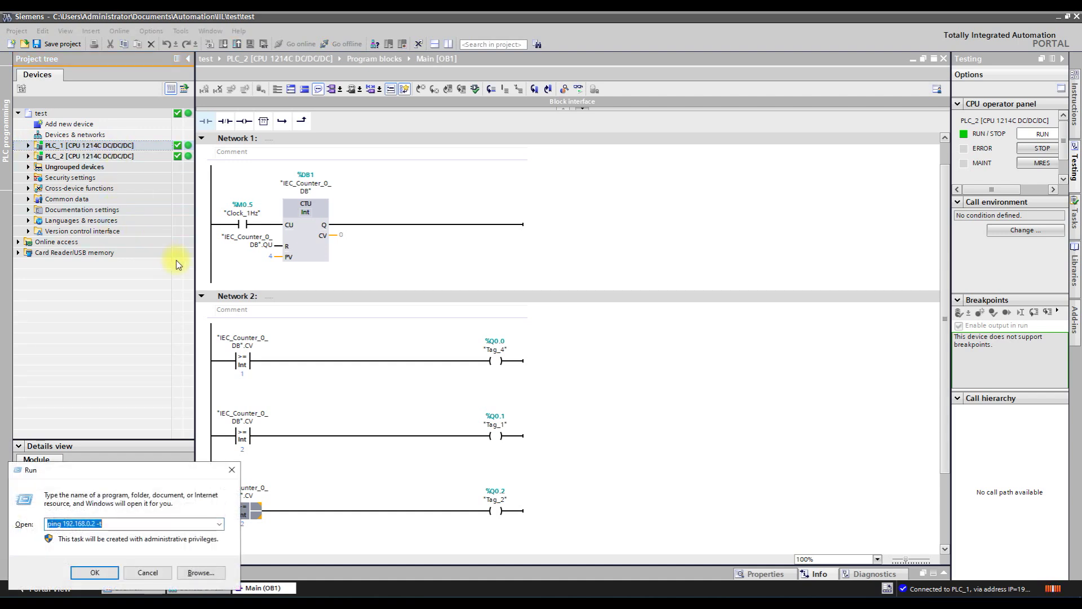